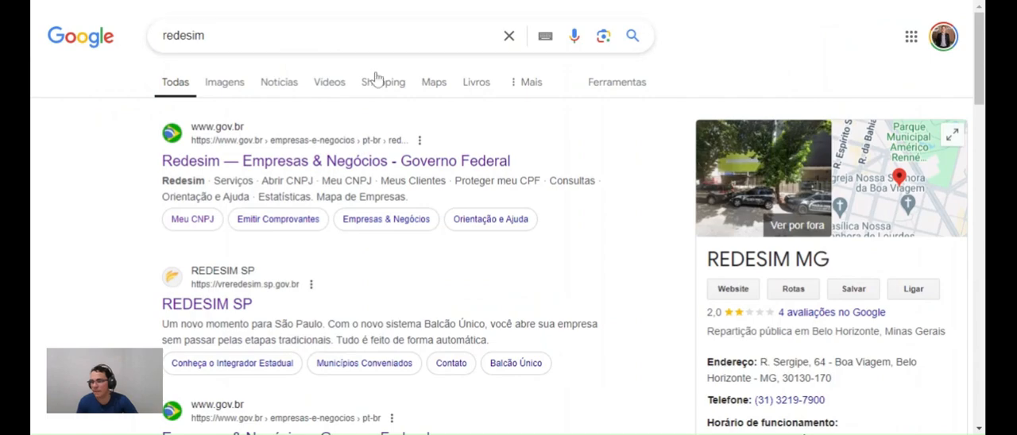
Open the federal government Redesim portal from the search results and go to its Meu CNPJ section
left_click(250, 168)
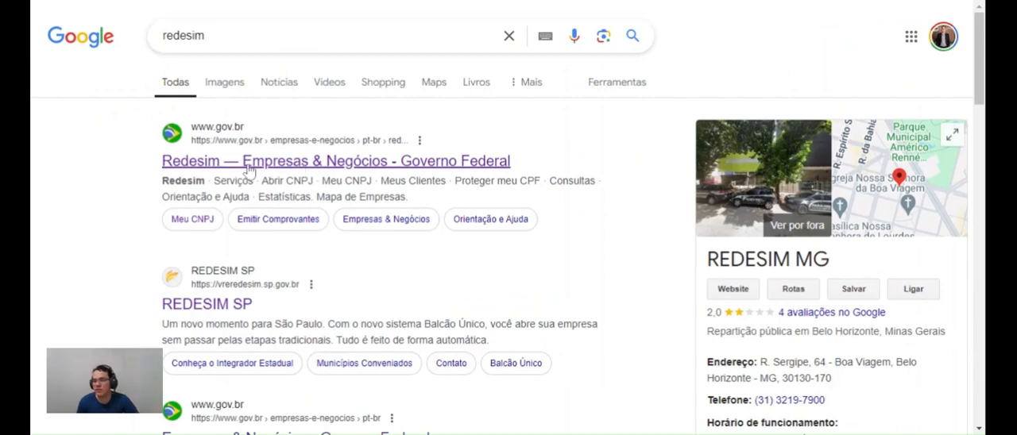
scroll(482, 163, "down", 5)
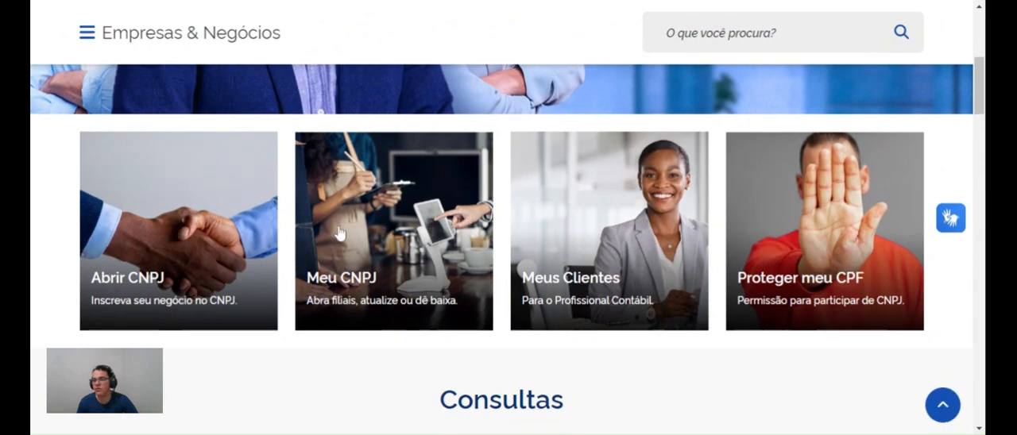
scroll(390, 234, "down", 2)
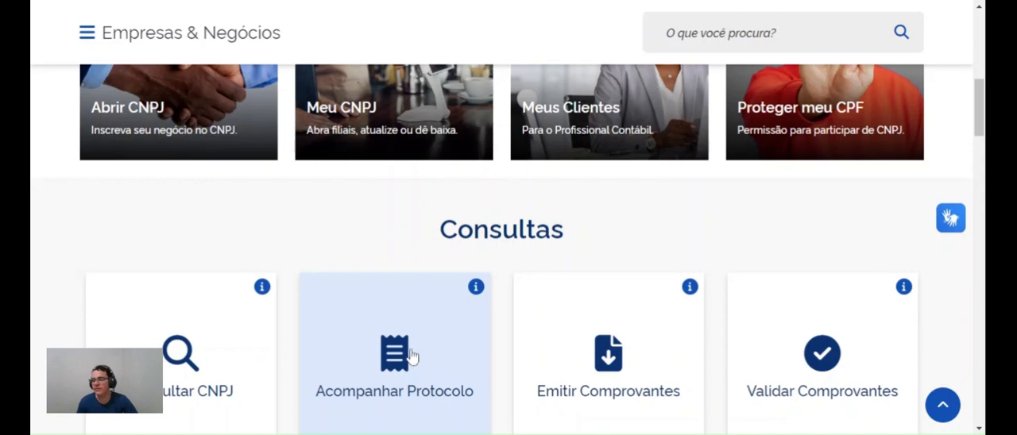
scroll(411, 347, "up", 1)
scroll(412, 347, "up", 3)
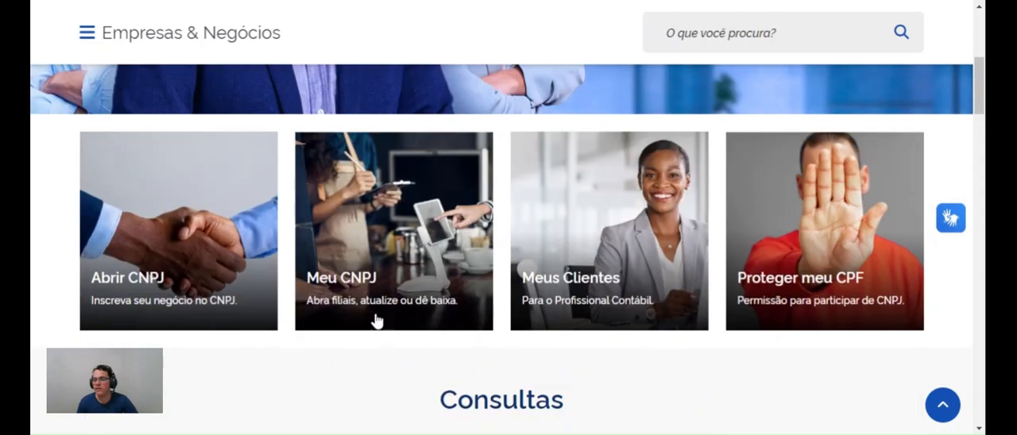
left_click(375, 284)
Start the Alterar CNPJ service among the consultation and alteration options
scroll(375, 246, "down", 4)
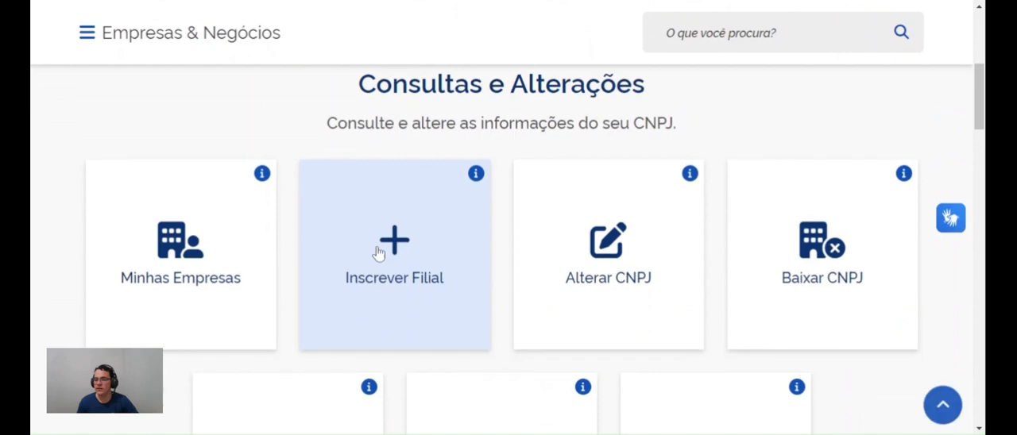
scroll(386, 238, "down", 4)
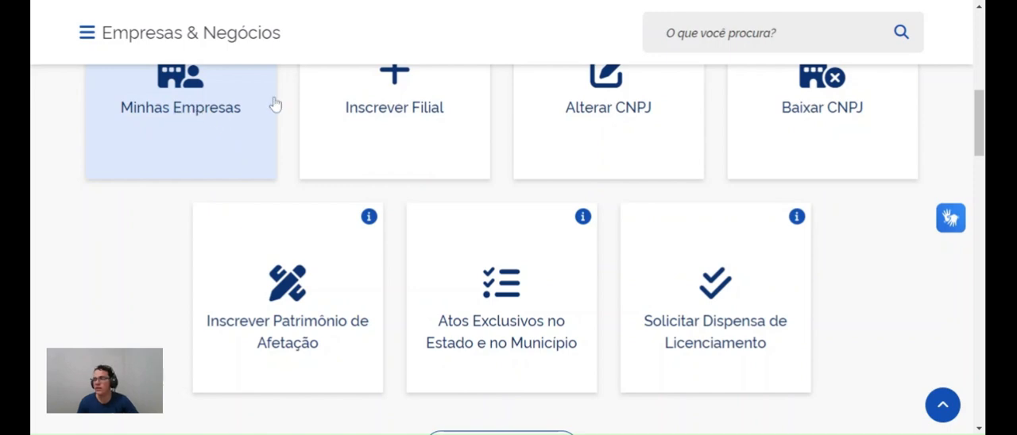
left_click(606, 106)
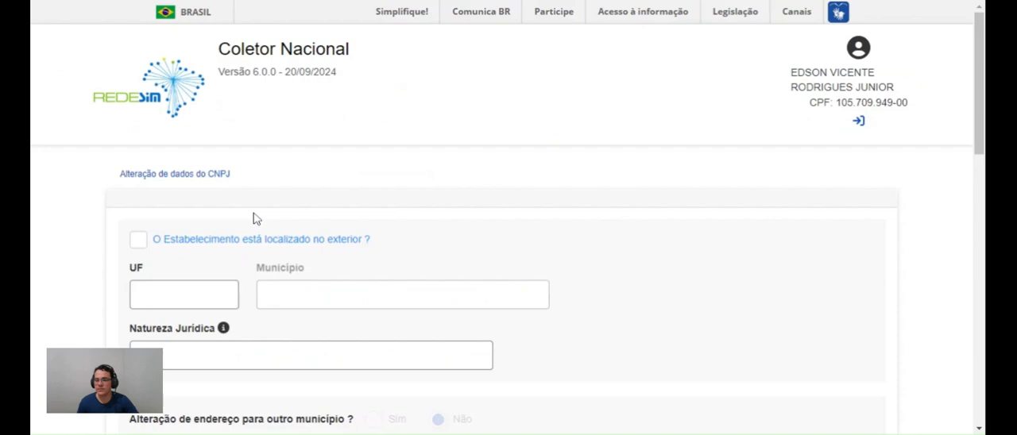
Set the establishment's state (UF) to São Paulo in the CNPJ data alteration form
scroll(253, 219, "down", 2)
left_click(152, 125)
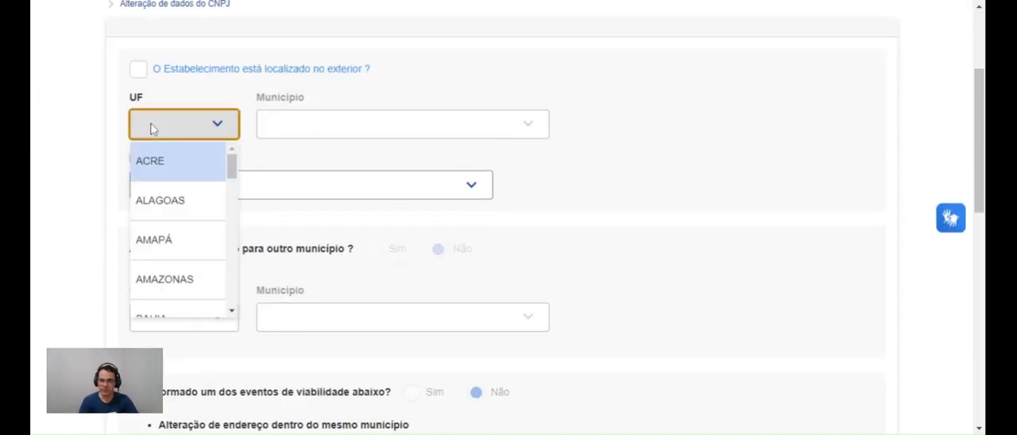
type("sao p")
key("Return")
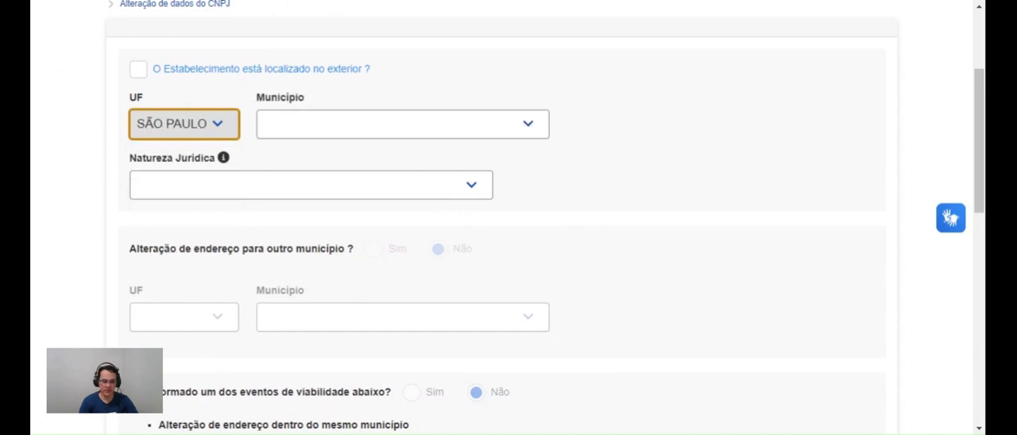
Select SAO CARLOS as the establishment's municipality
key("Tab")
type("são ca")
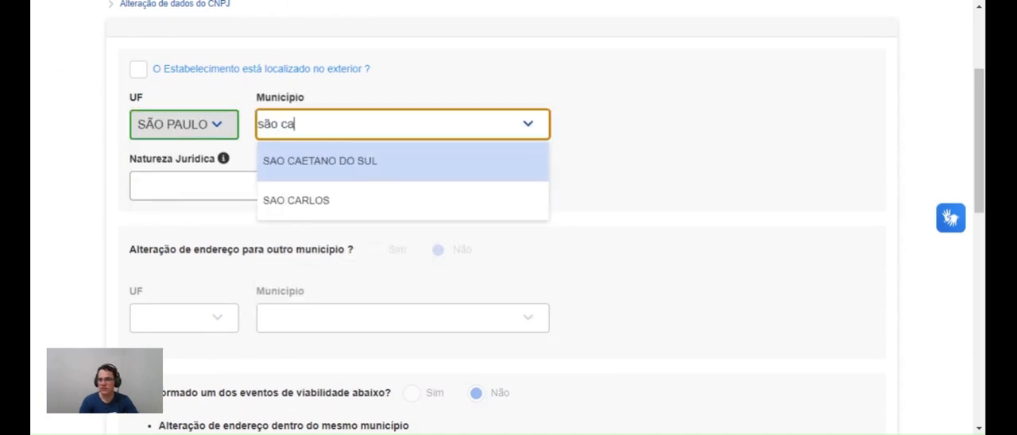
key("Down")
key("Return")
key("Tab")
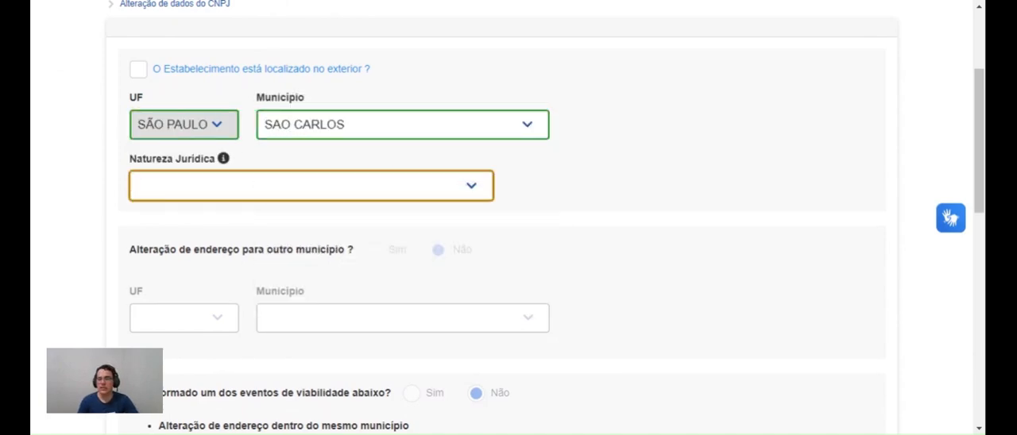
type("206")
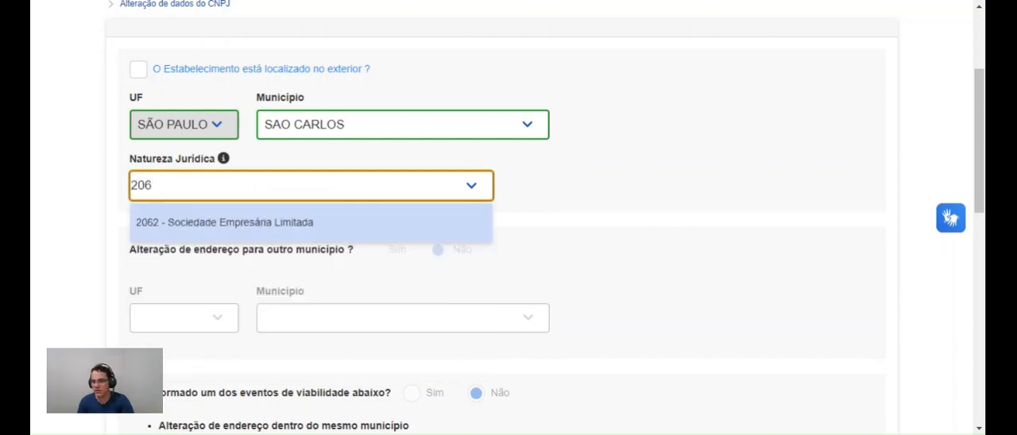
key("BackSpace")
key("BackSpace")
key("BackSpace")
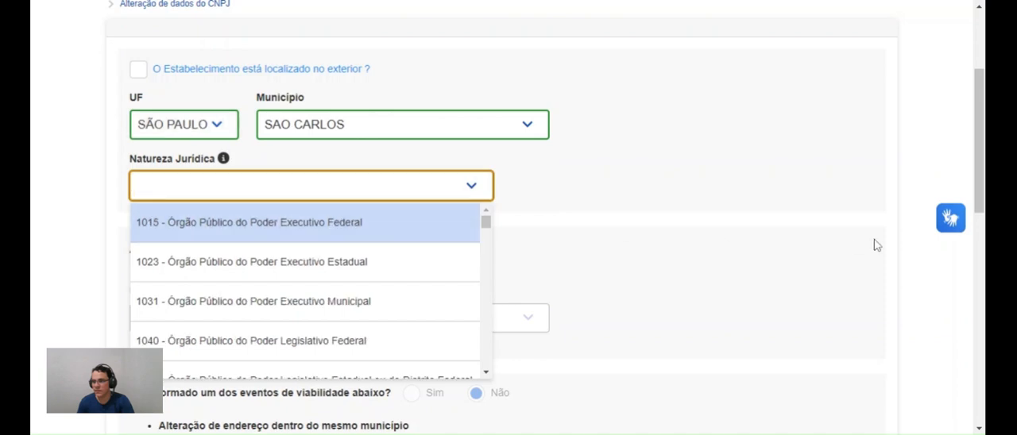
left_click(858, 235)
Set the legal nature (Natureza Jurídica) to 2054 - Sociedade Anônima Fechada
left_click(324, 191)
scroll(265, 269, "down", 2)
scroll(265, 268, "down", 5)
type("sociedade an")
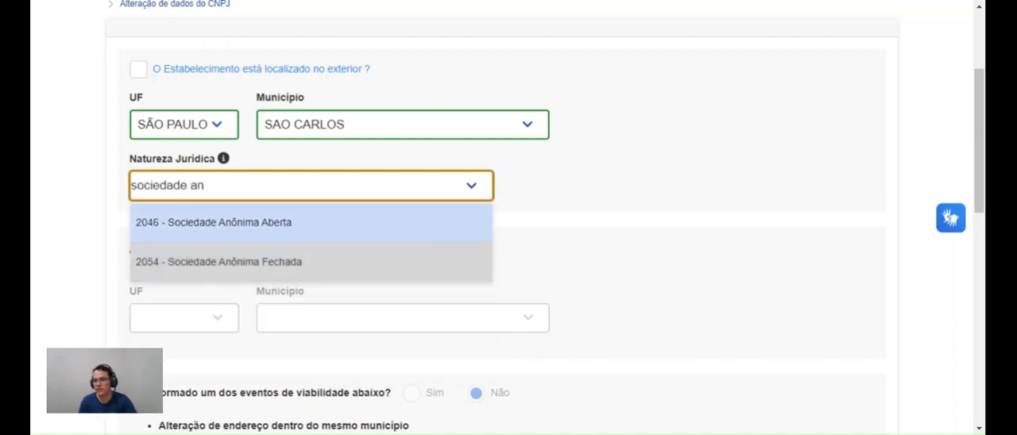
left_click(265, 266)
Answer Sim to the viability events question and to the address change to another municipality
scroll(522, 248, "down", 2)
scroll(522, 248, "down", 1)
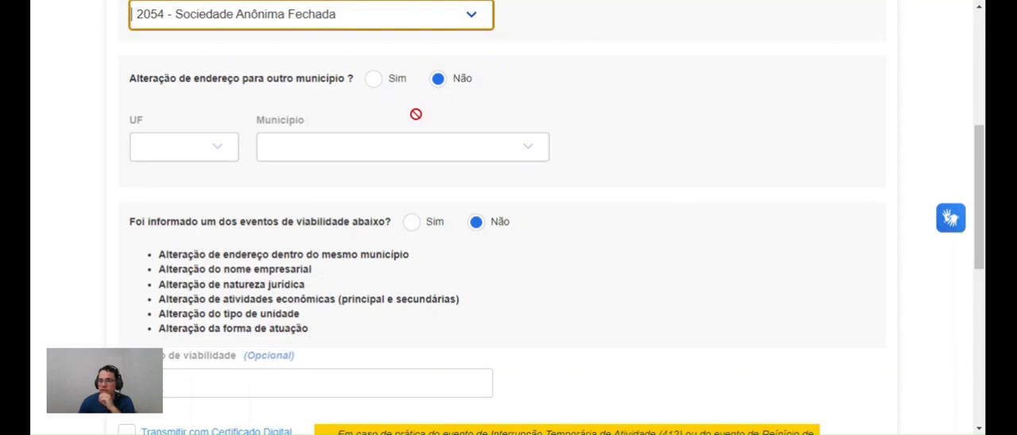
left_click(374, 78)
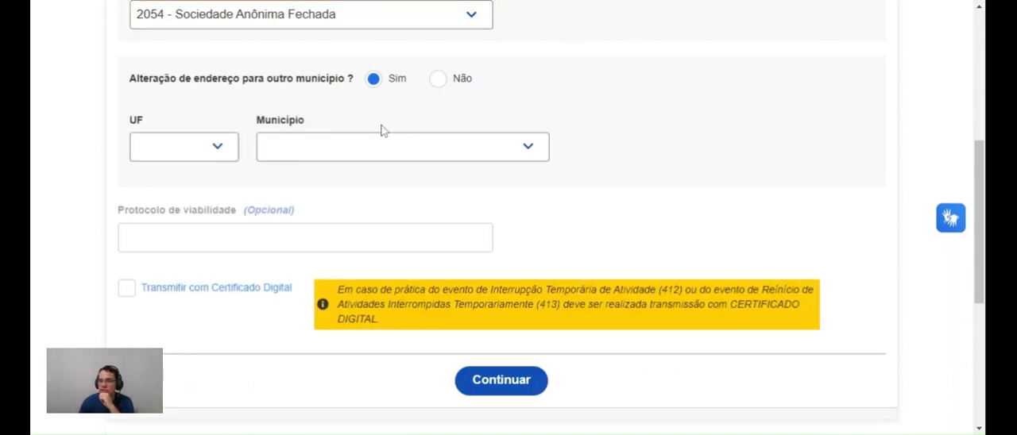
left_click(438, 81)
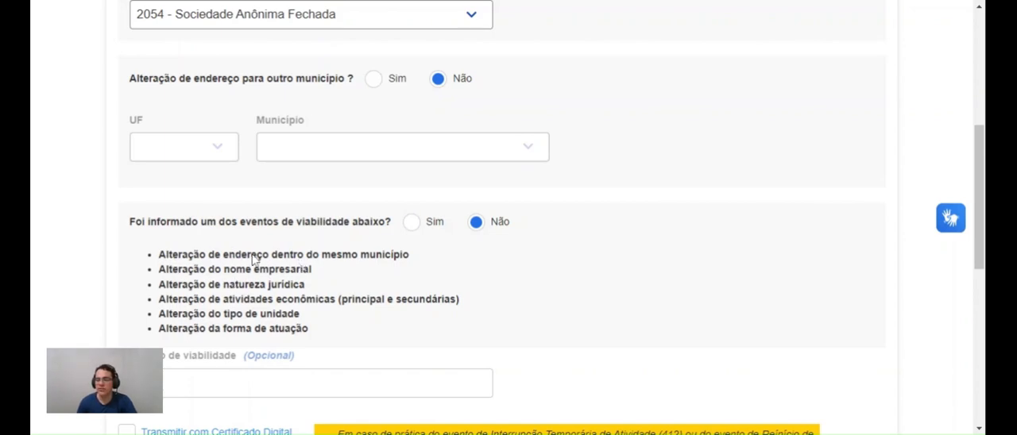
left_click(412, 225)
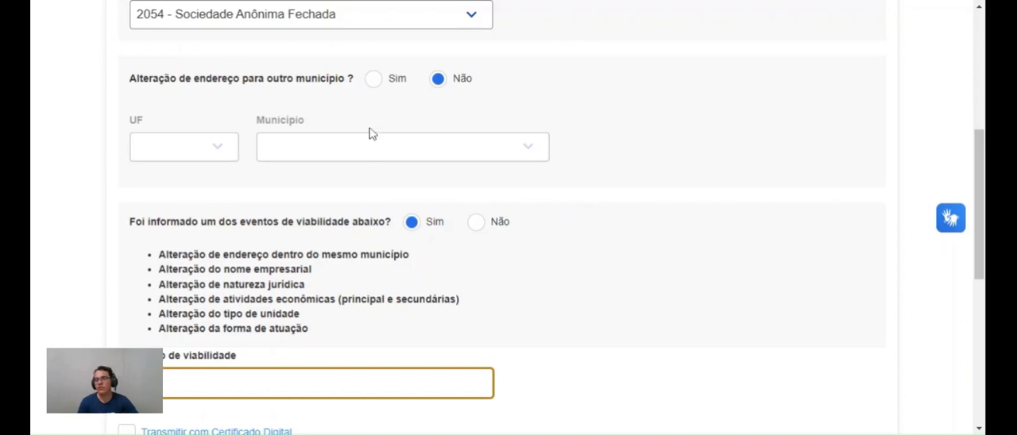
left_click(371, 83)
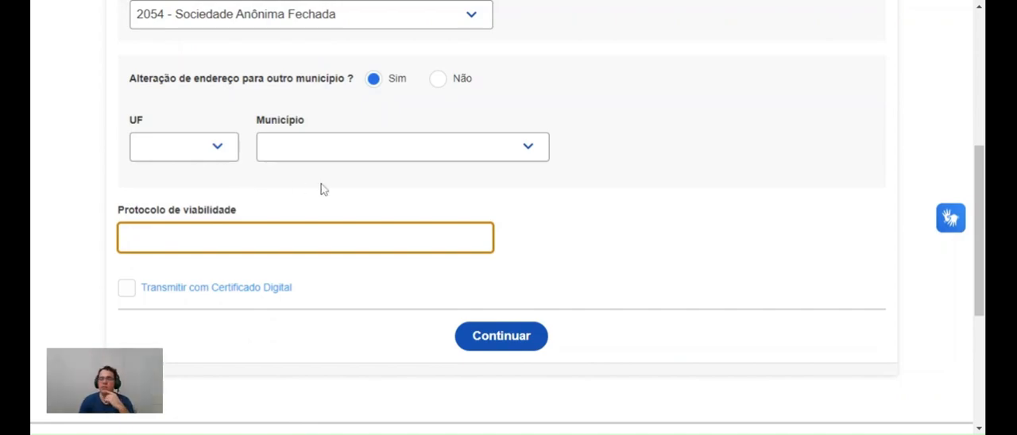
scroll(298, 187, "up", 5)
scroll(217, 130, "down", 2)
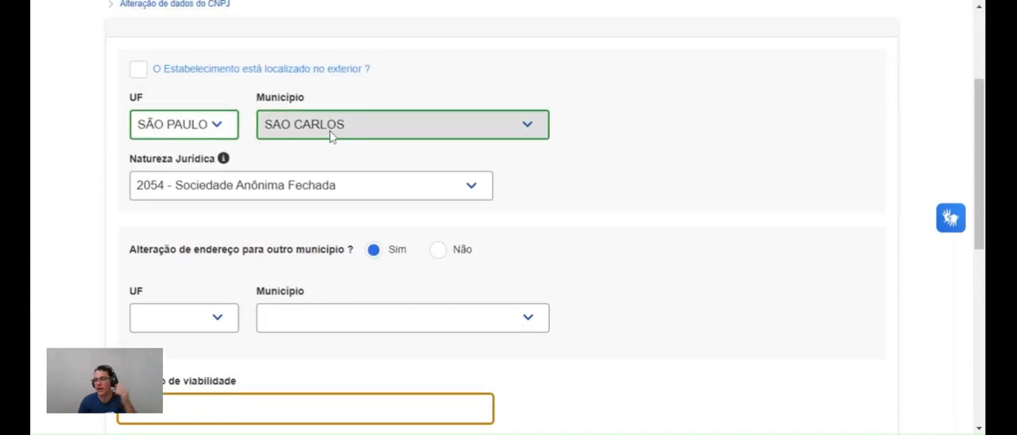
scroll(270, 295, "down", 1)
scroll(268, 294, "down", 4)
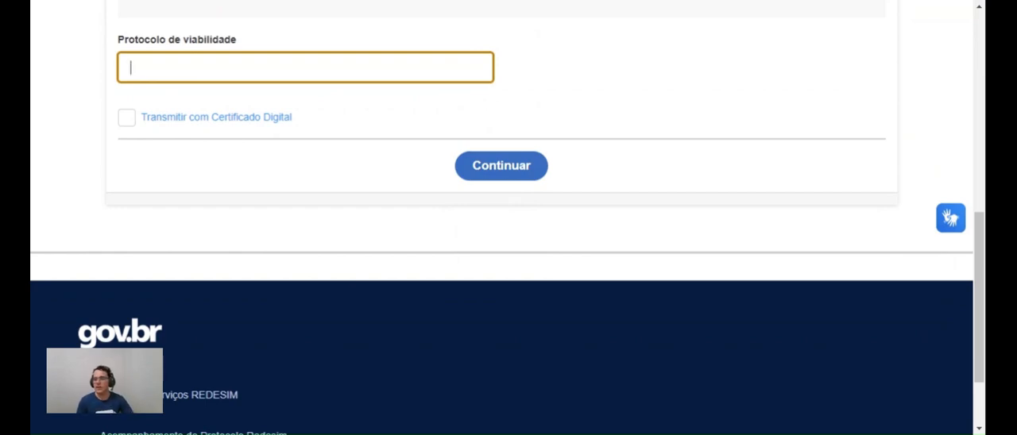
scroll(453, 186, "up", 2)
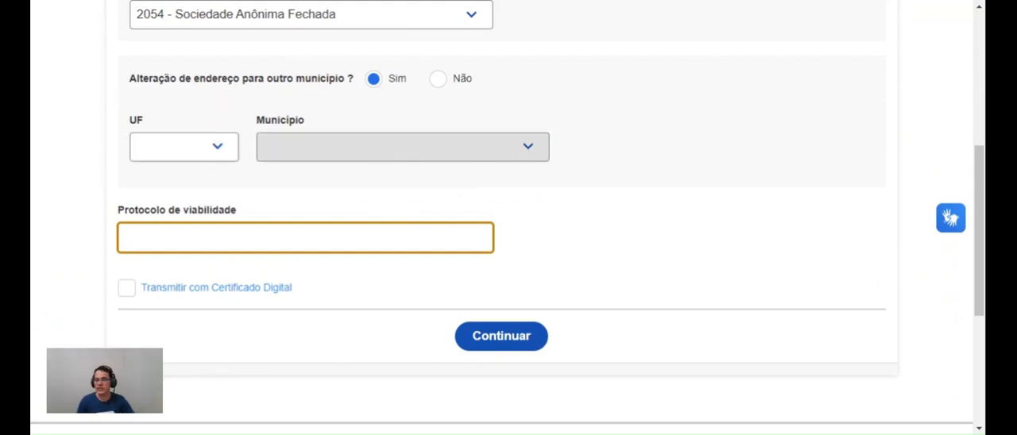
scroll(493, 195, "up", 2)
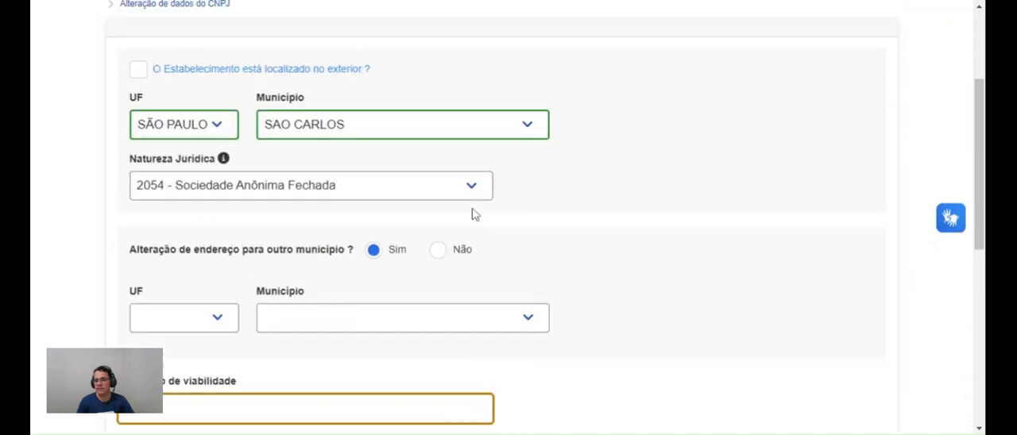
left_click(210, 318)
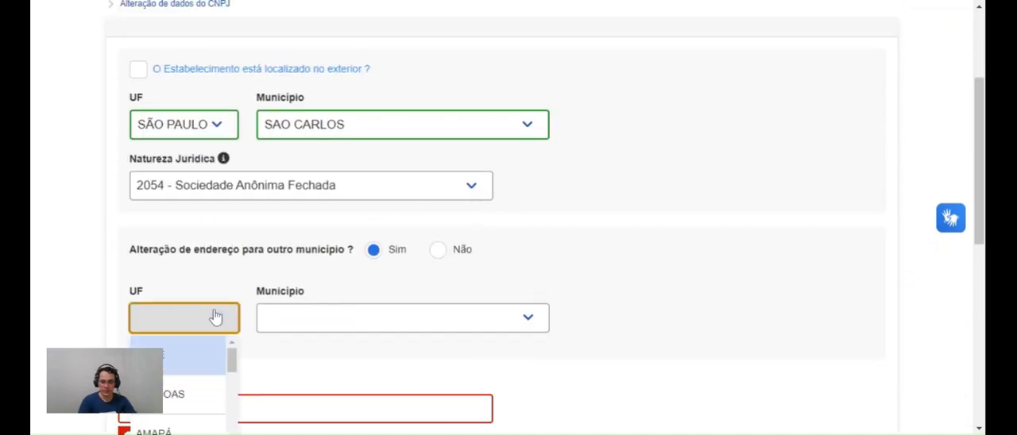
type("sp")
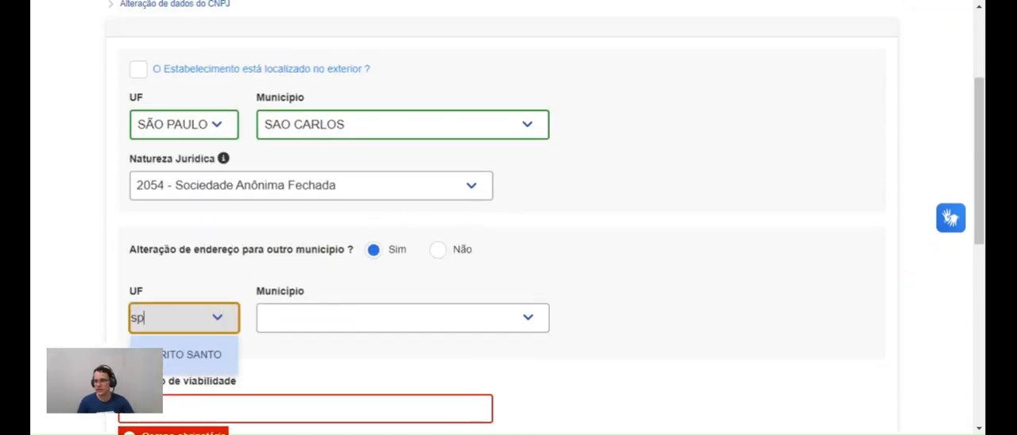
Change the establishment's current municipality to ITATIBA
left_click(330, 125)
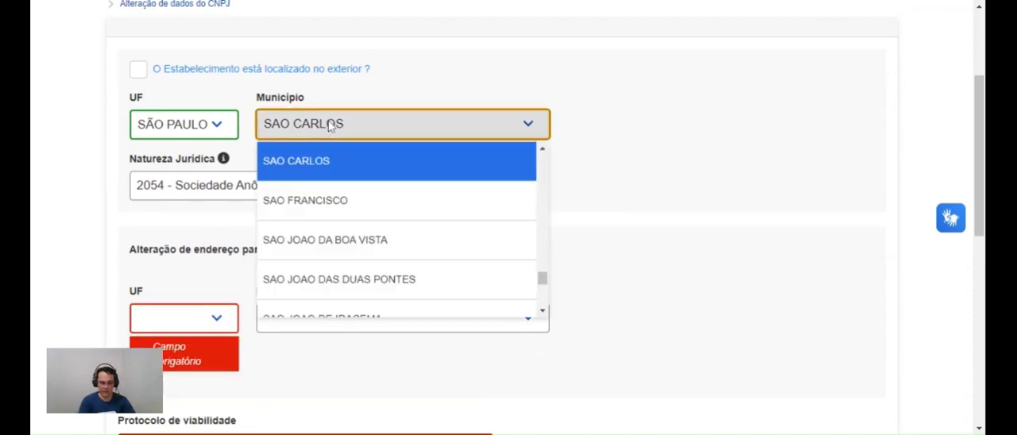
type("itati")
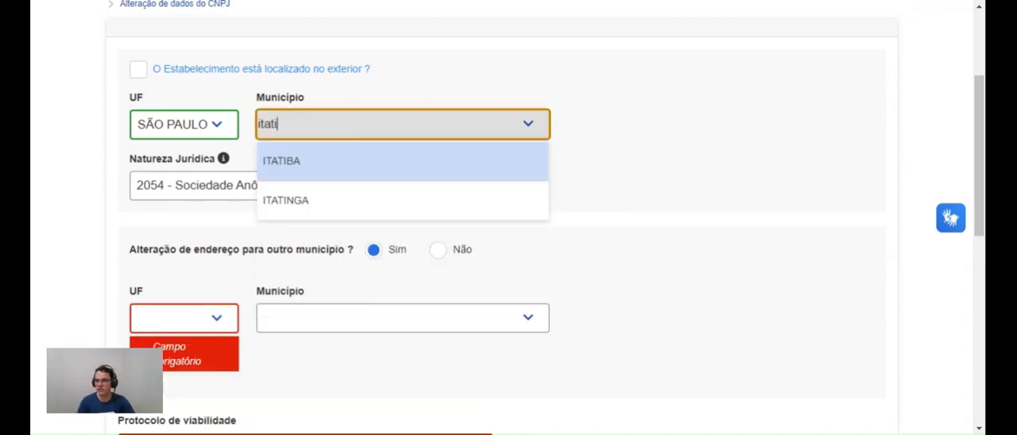
key("Return")
Set the destination of the address change to state São Paulo and municipality JUNDIAI
left_click(195, 323)
type("sao")
key("Return")
key("Tab")
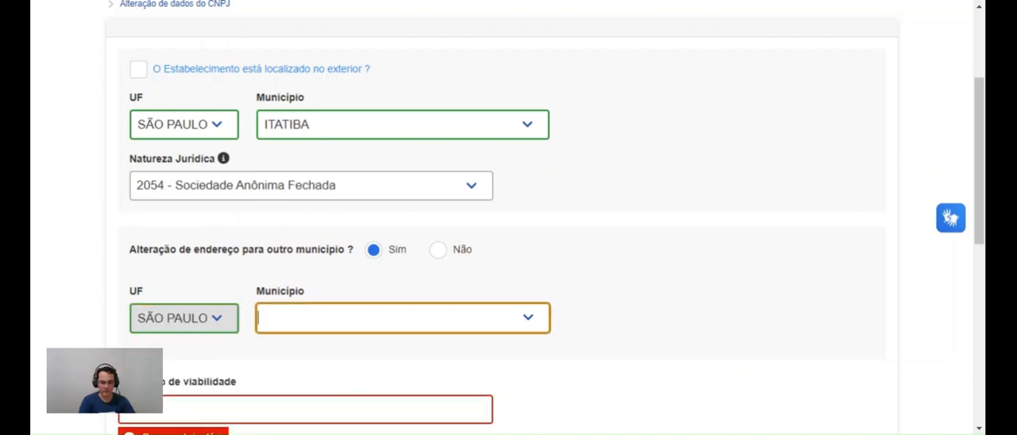
type("june")
key("BackSpace")
type("di")
key("Return")
Paste the viability protocol number into its field and continue with the request
scroll(560, 200, "down", 2)
key("Tab")
key("ctrl+v")
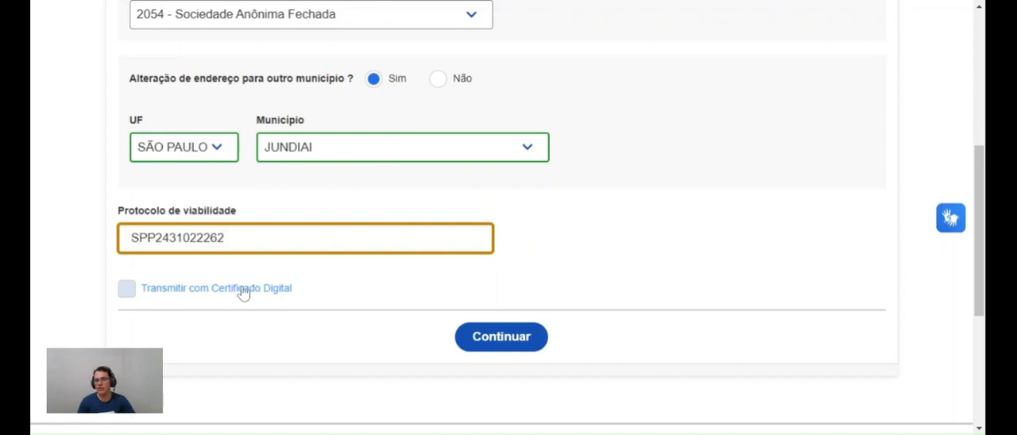
left_click(498, 339)
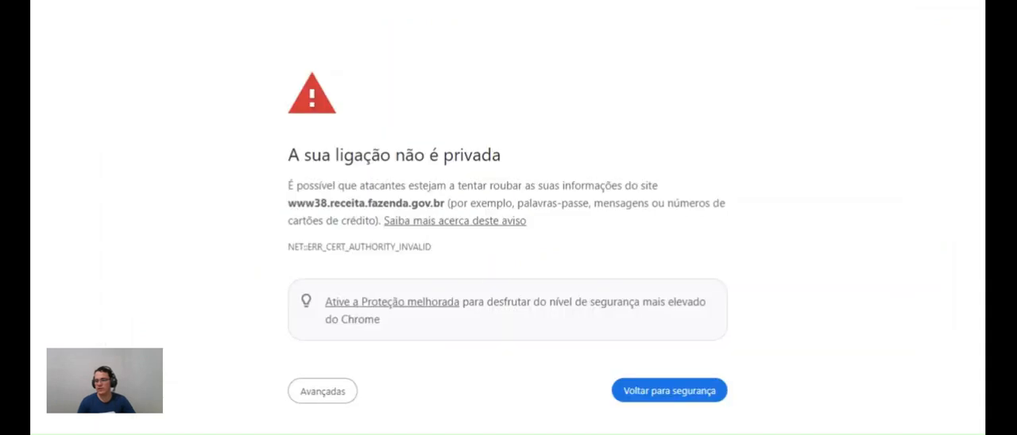
Proceed past the connection privacy warning and retrieve the viability request for the move from Itatiba to Jundiaí
left_click(318, 398)
scroll(481, 249, "down", 2)
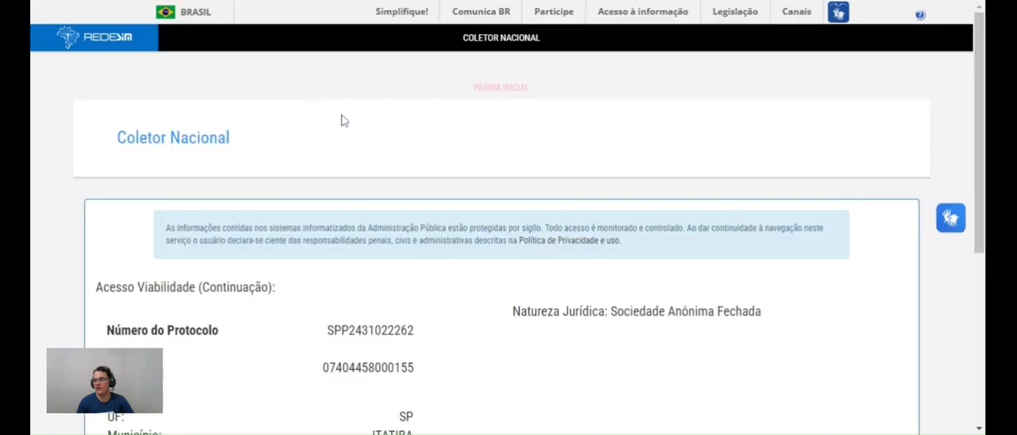
scroll(344, 121, "down", 4)
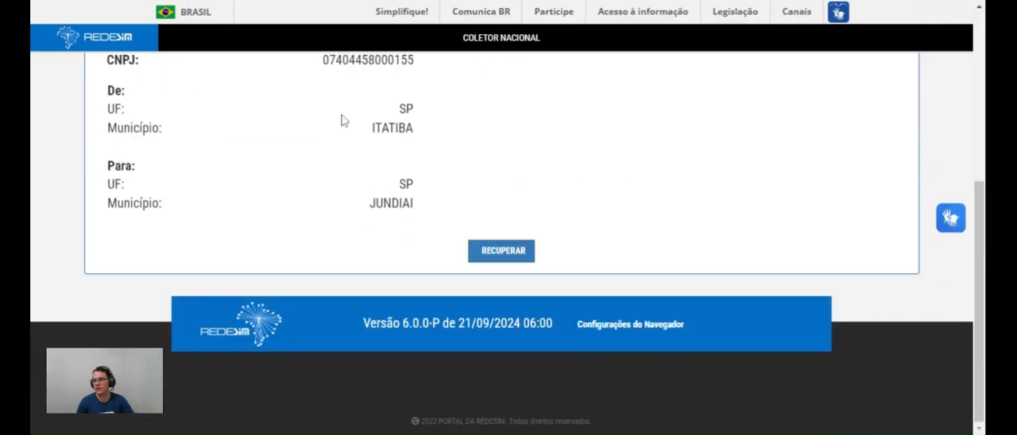
left_click(503, 252)
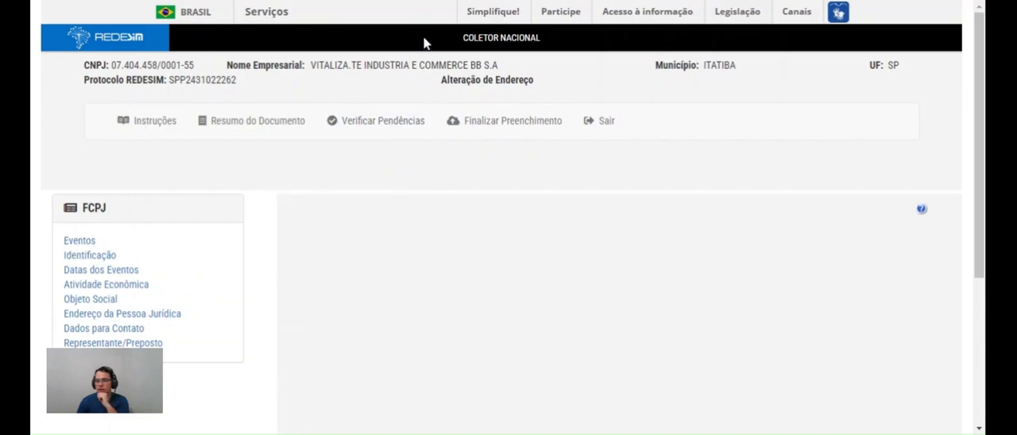
Include Quadro de Sócios e Administradores - QSA among the desired alteration options of the FCPJ events
scroll(379, 117, "down", 2)
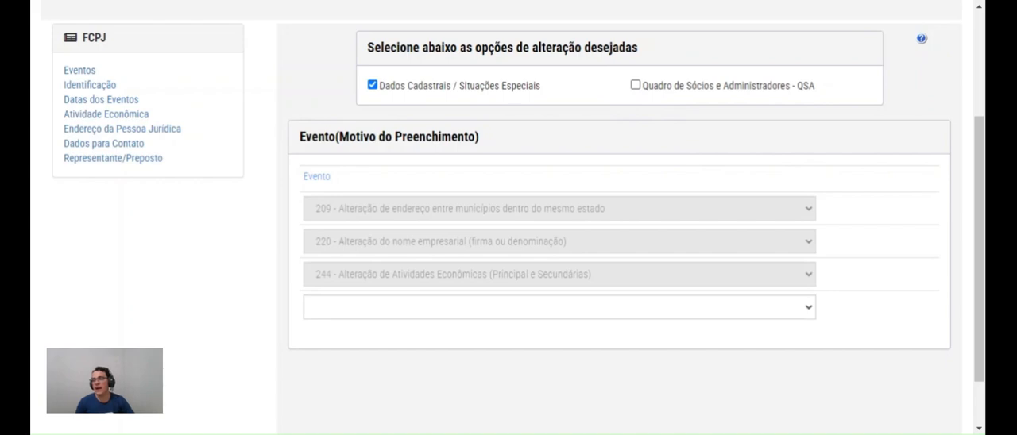
left_click(635, 85)
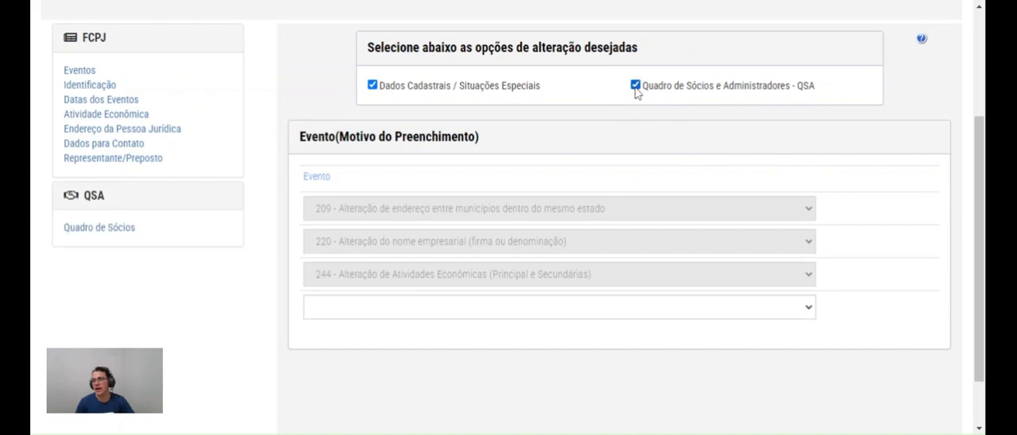
Remove Quadro de Sócios e Administradores - QSA from the desired alteration options of the FCPJ events
left_click(636, 86)
left_click(635, 86)
left_click(636, 89)
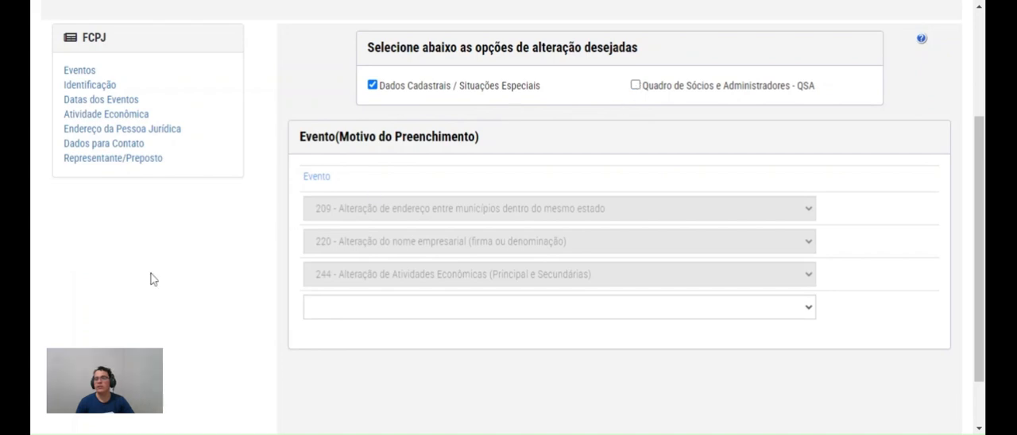
left_click(638, 88)
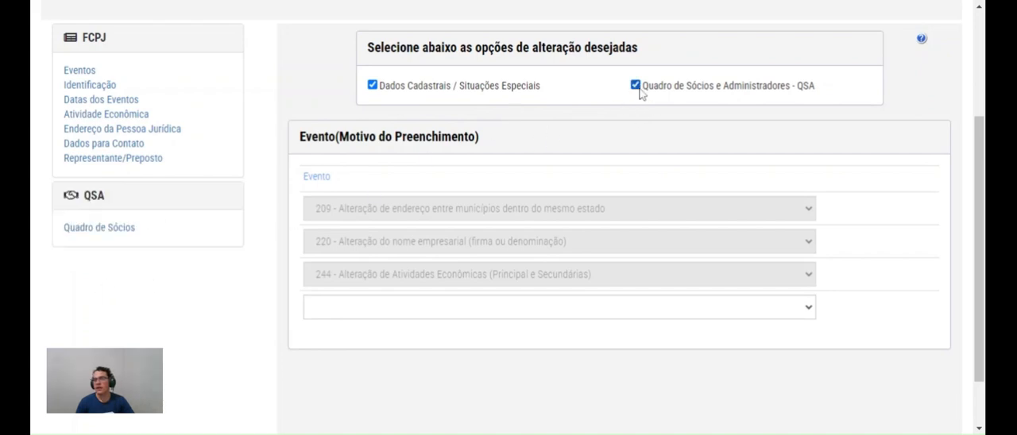
left_click(638, 89)
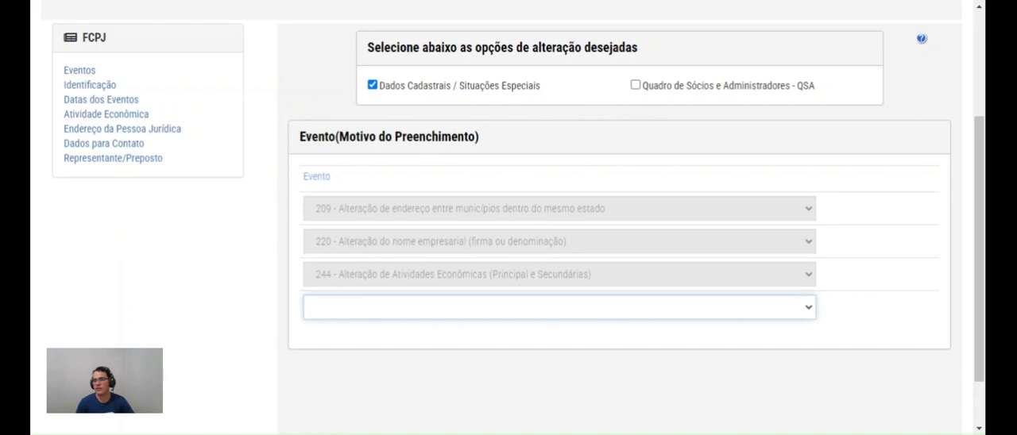
Add event 221 - Alteração do título do estabelecimento and open its trade name field in Identificação, declaring the act not yet registered
left_click(318, 161)
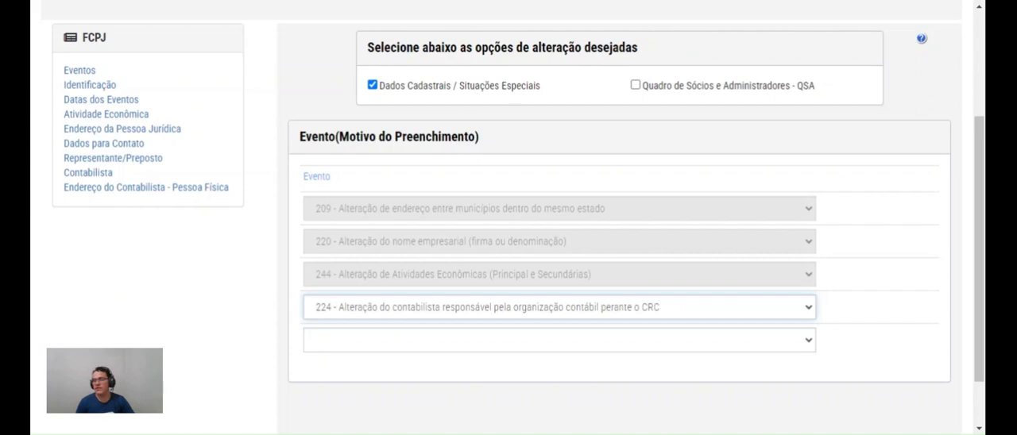
left_click(413, 80)
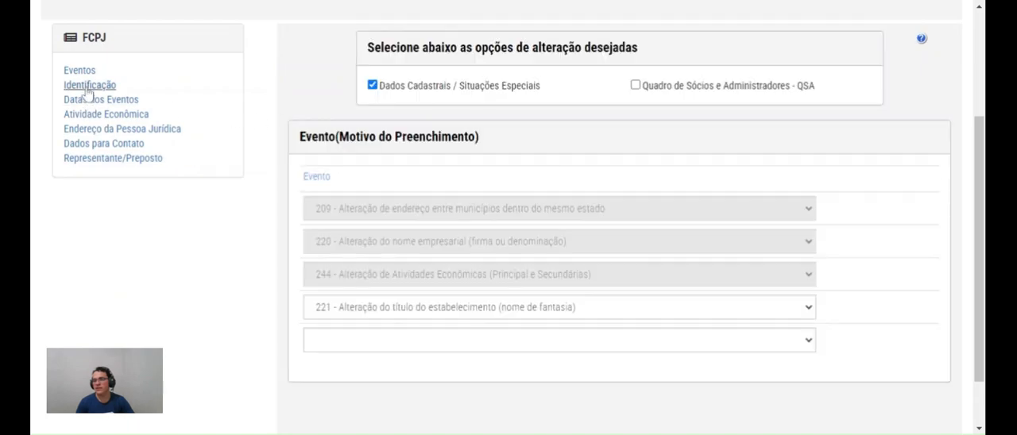
left_click(87, 85)
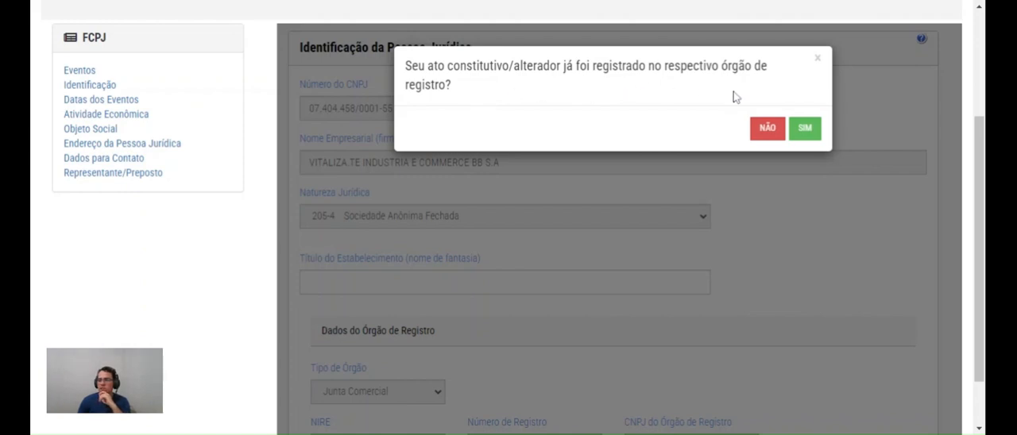
left_click(764, 128)
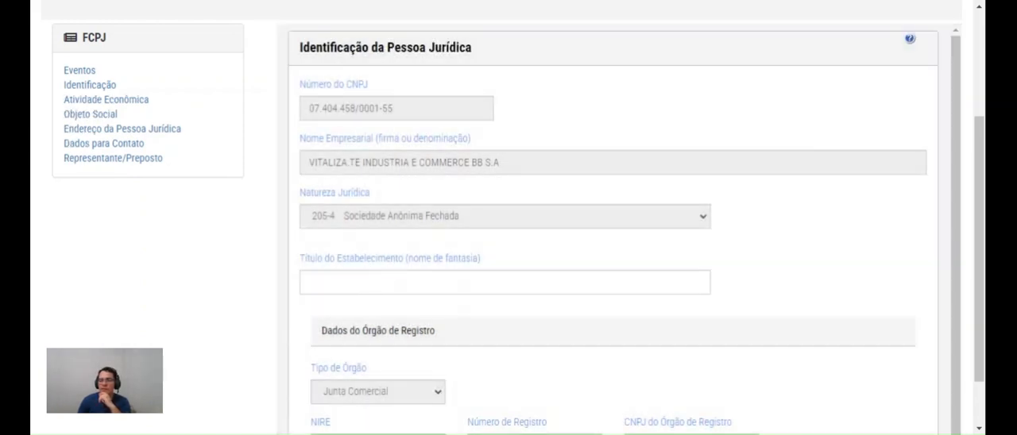
left_click(366, 275)
scroll(534, 306, "up", 3)
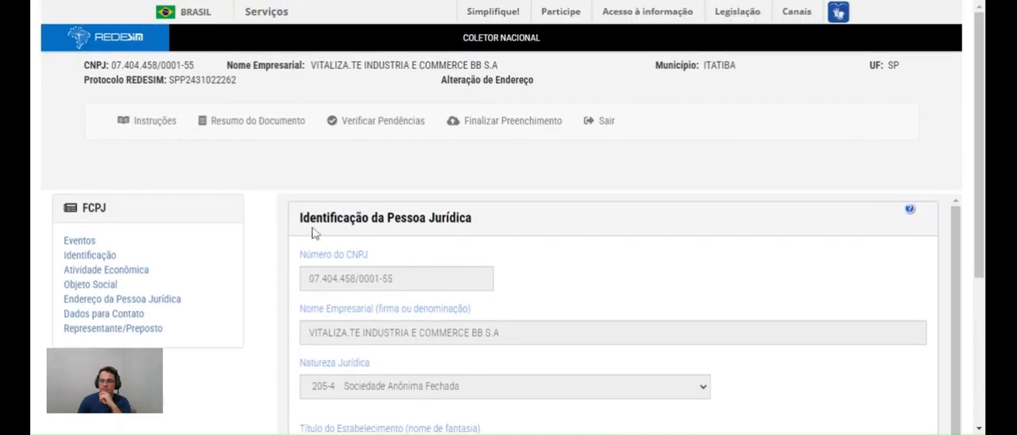
Return to Eventos and remove event 221 - Alteração do título do estabelecimento (nome de fantasia) from the list
left_click(79, 241)
scroll(483, 242, "down", 3)
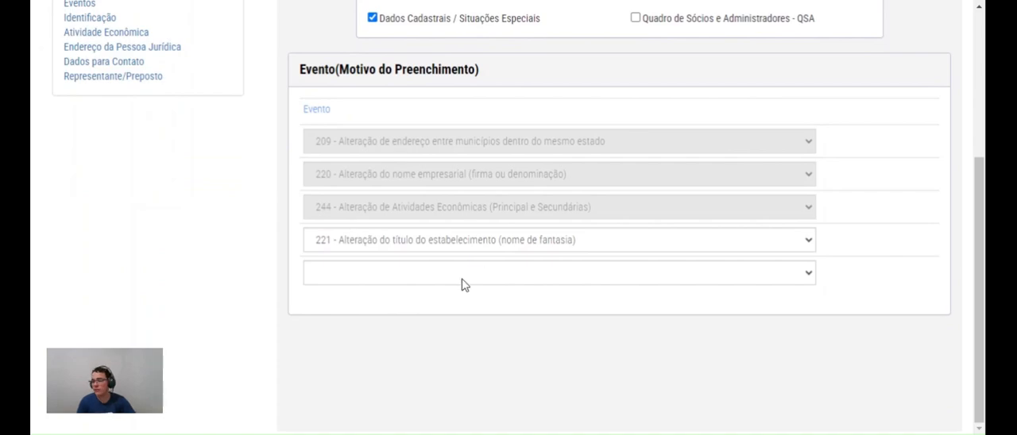
scroll(464, 280, "up", 3)
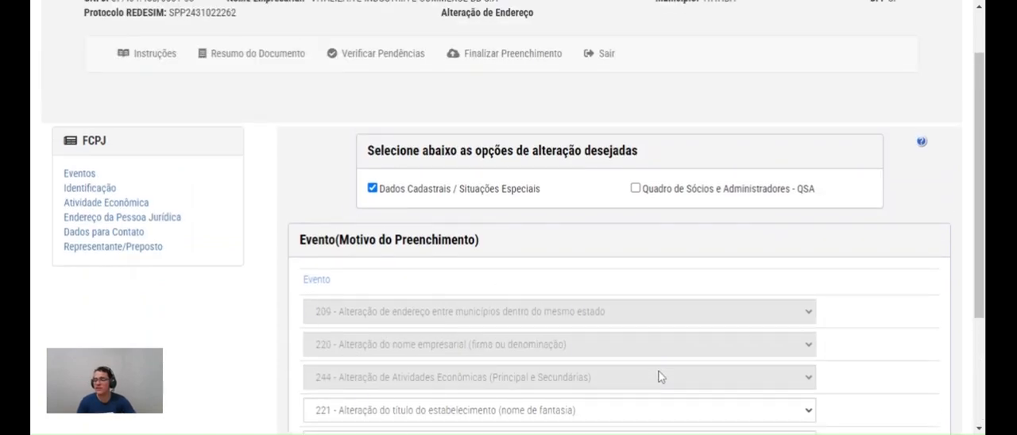
scroll(588, 290, "down", 3)
left_click(397, 278)
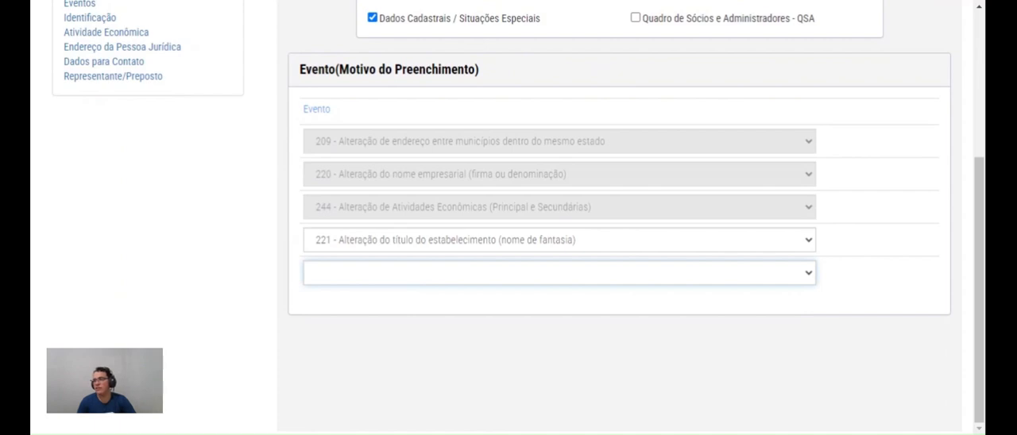
left_click(956, 89)
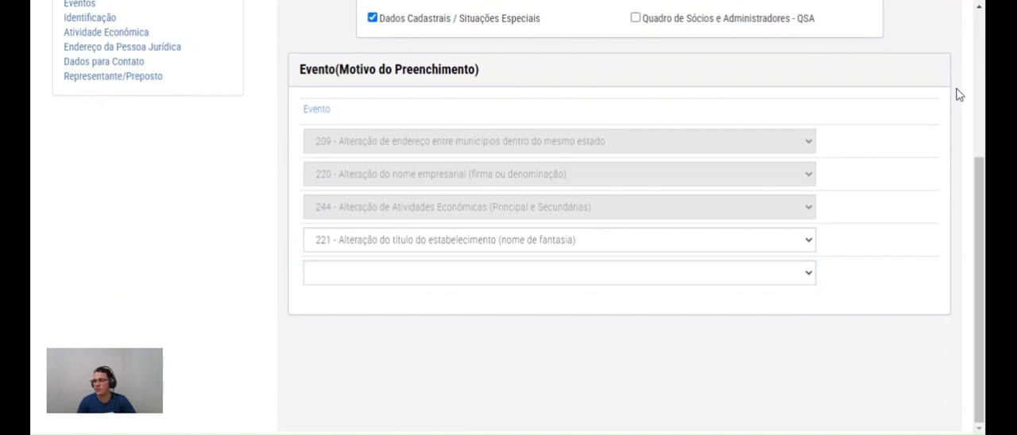
left_click(523, 245)
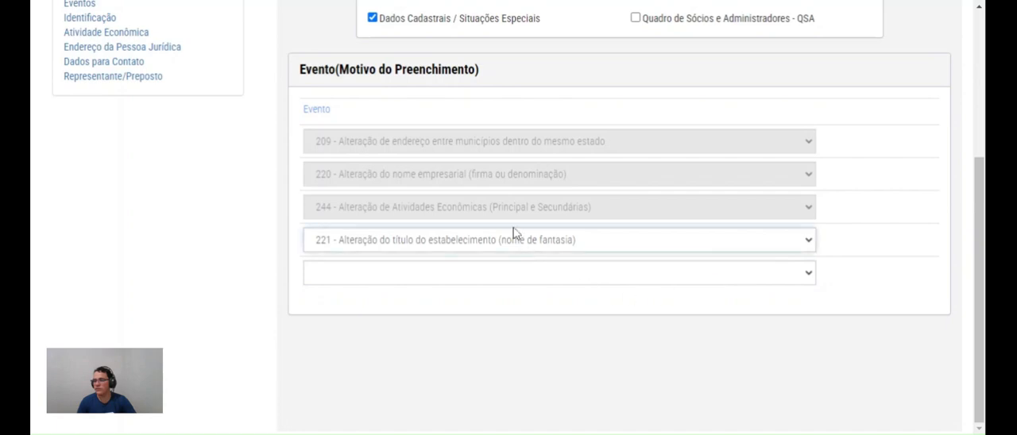
left_click(513, 229)
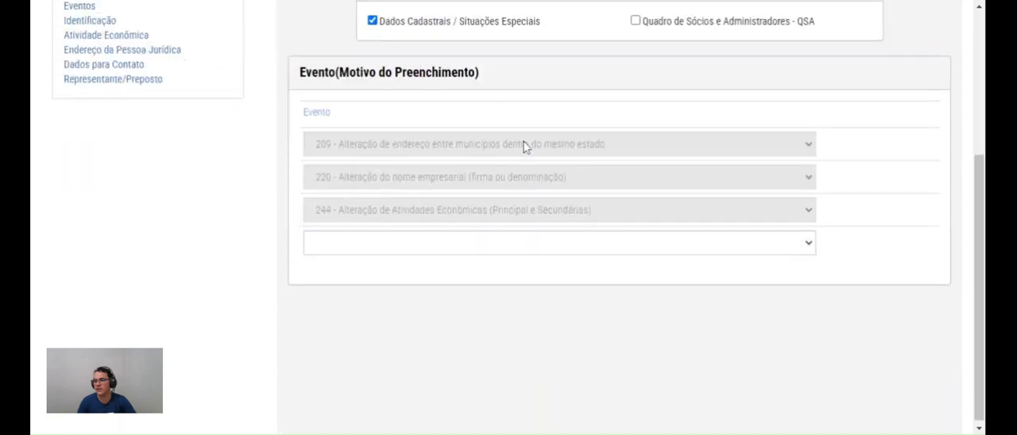
Add events 224 (contabilista responsável) and 222 (Enquadramento / Reenquadramento / Desenquadramento de ME/EPP), and include Quadro de Sócios e Administradores - QSA
left_click(425, 242)
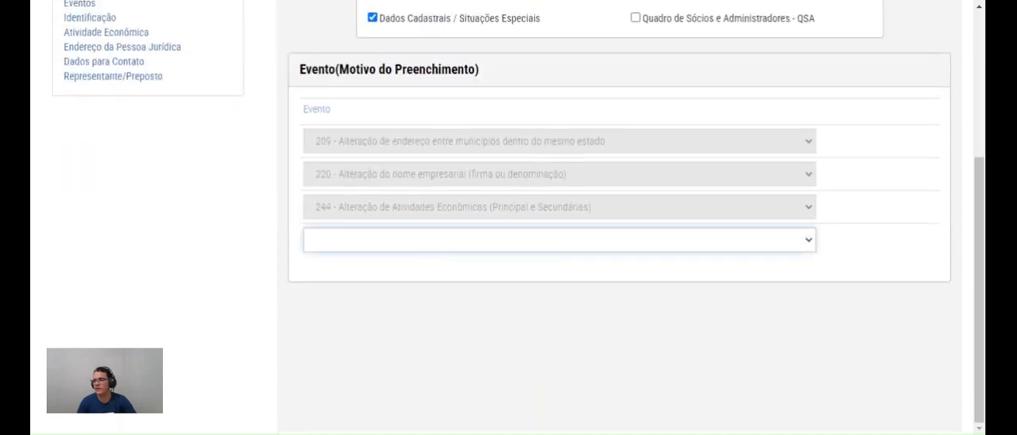
left_click(423, 199)
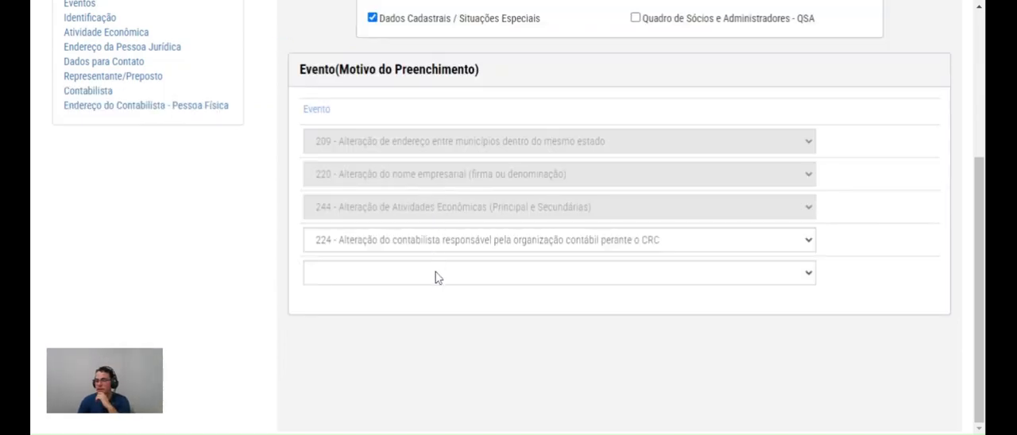
left_click(403, 279)
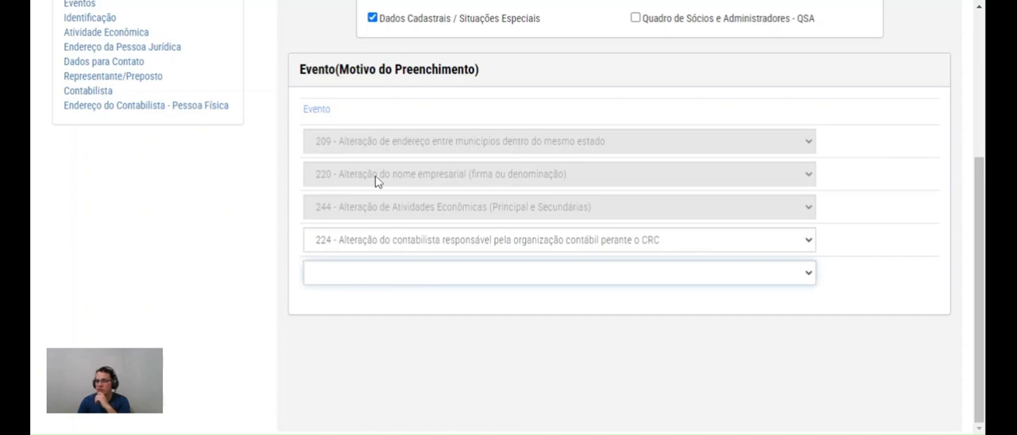
left_click(363, 150)
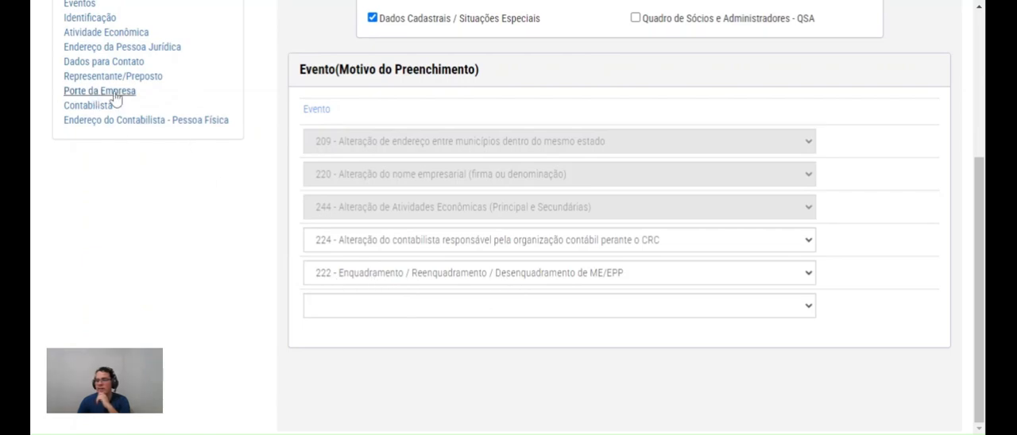
scroll(241, 86, "up", 1)
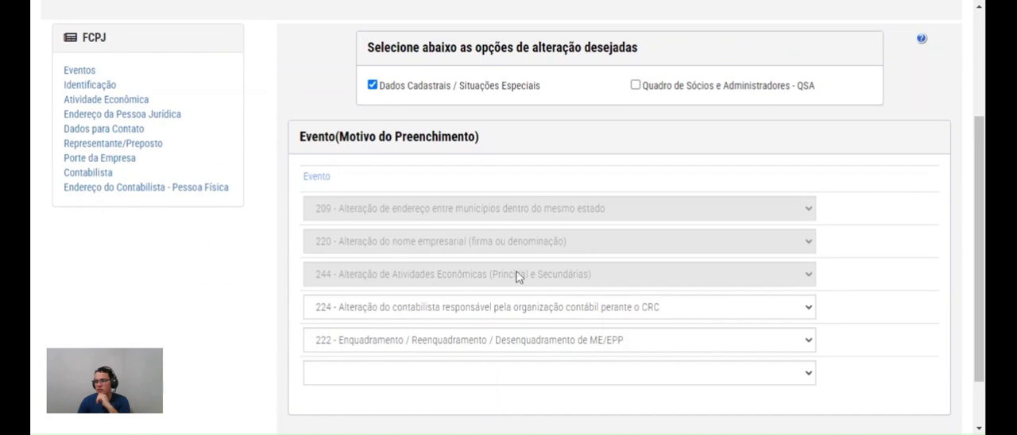
left_click(635, 85)
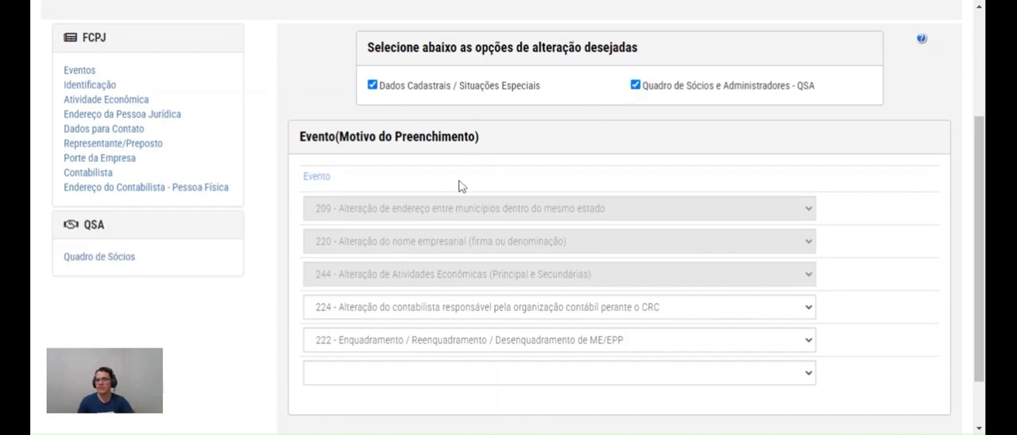
Declare in Identificação that the alteration act is already registered, and review the date fields required under Datas dos Eventos
left_click(79, 86)
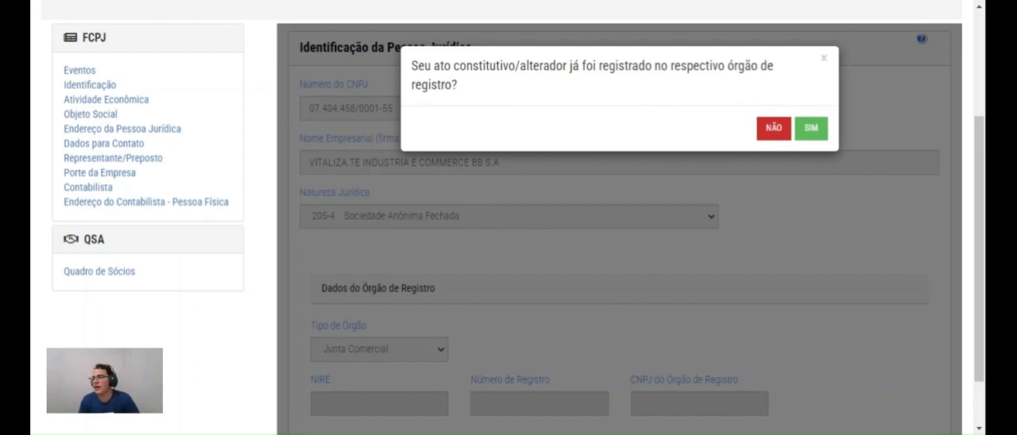
left_click(810, 128)
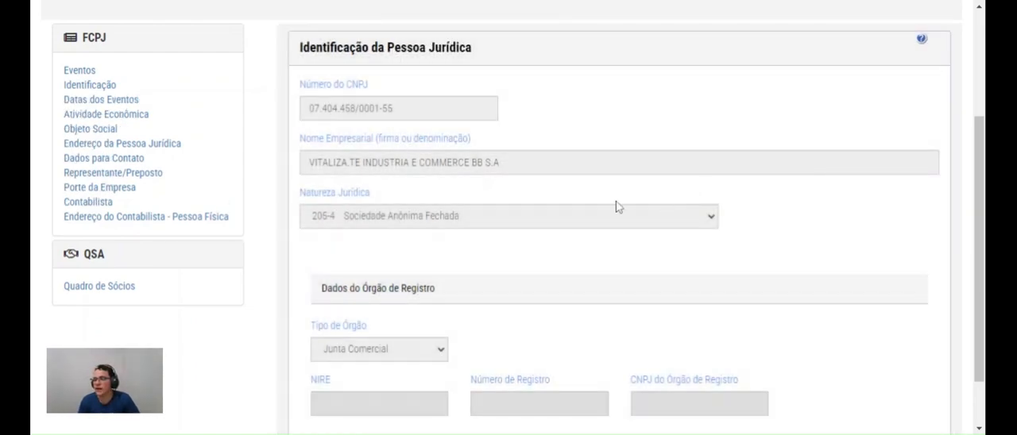
scroll(628, 204, "down", 2)
scroll(613, 202, "up", 3)
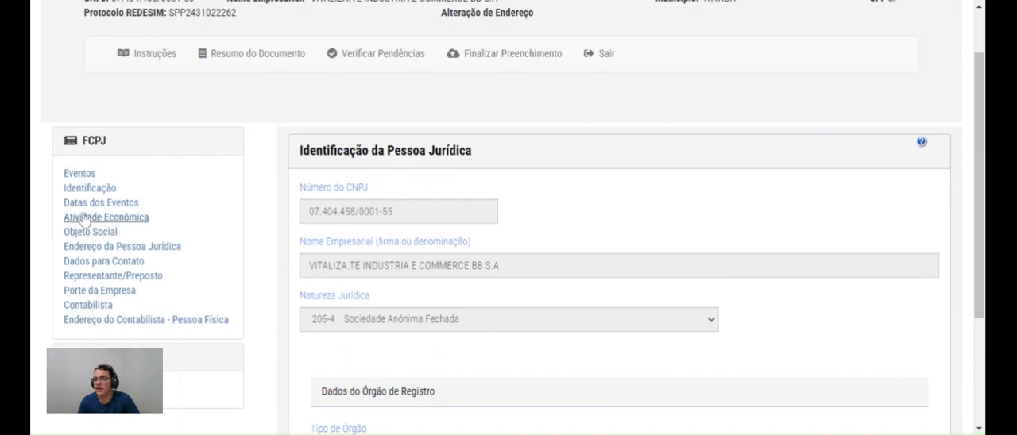
left_click(95, 202)
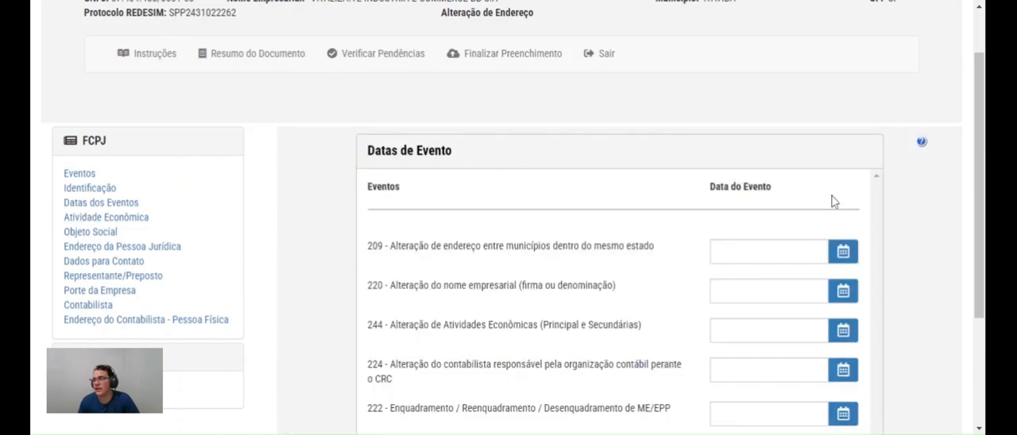
scroll(826, 198, "down", 2)
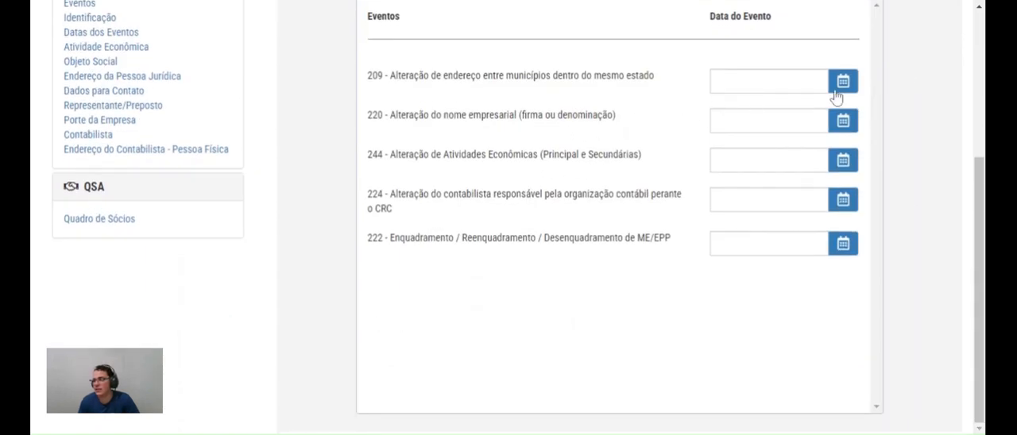
left_click_drag(604, 76, 418, 76)
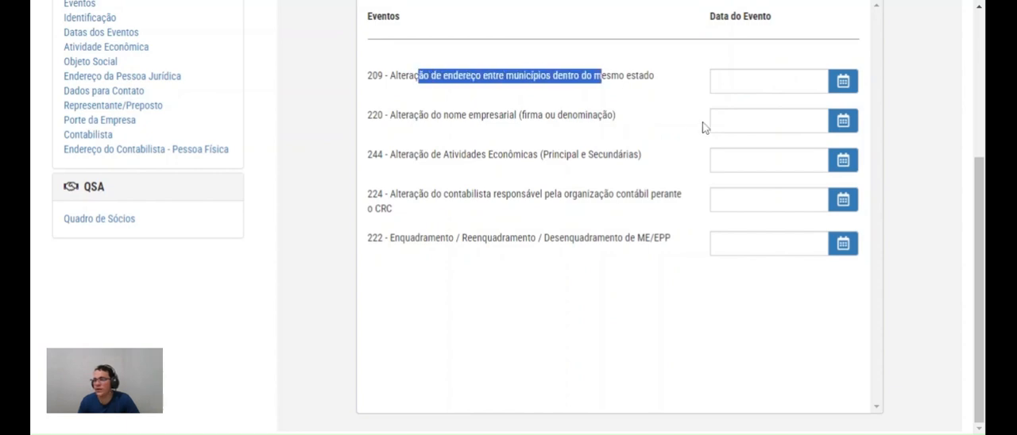
left_click_drag(616, 116, 467, 115)
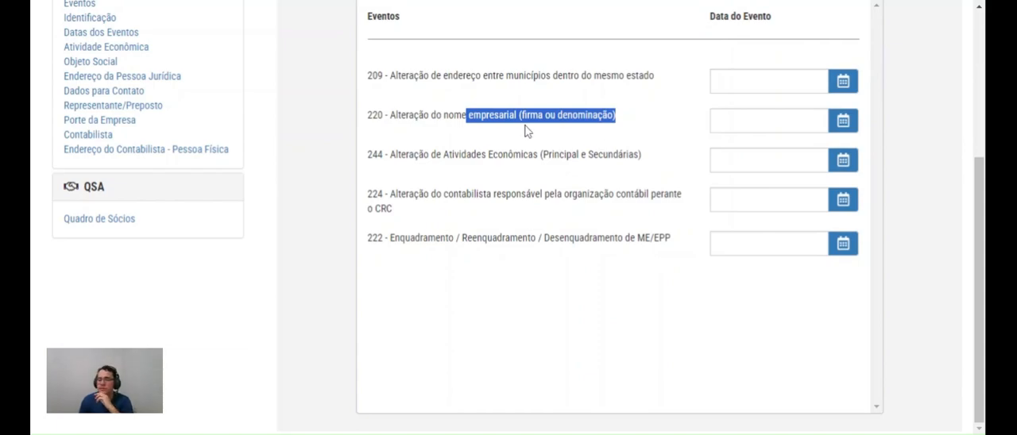
Reopen Identificação and declare that the alteration act has not yet been registered with the registry body
scroll(316, 123, "up", 3)
left_click(92, 188)
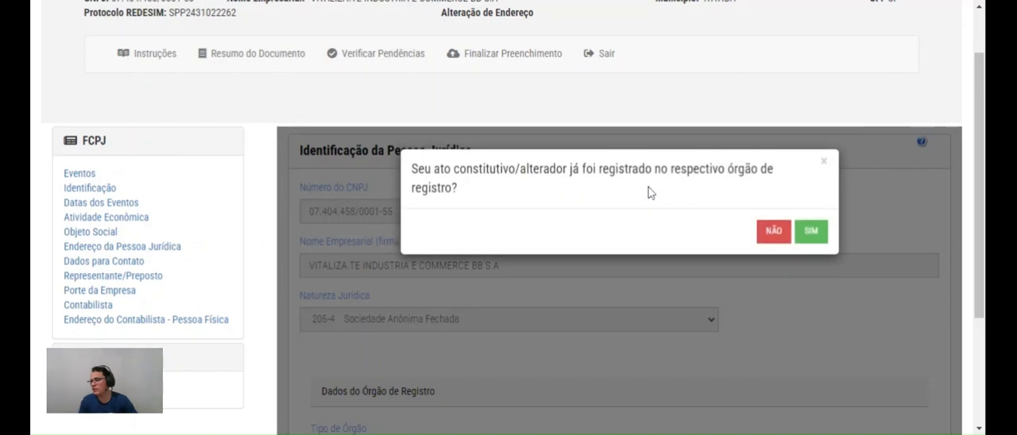
left_click(772, 231)
scroll(517, 302, "down", 3)
scroll(316, 121, "up", 3)
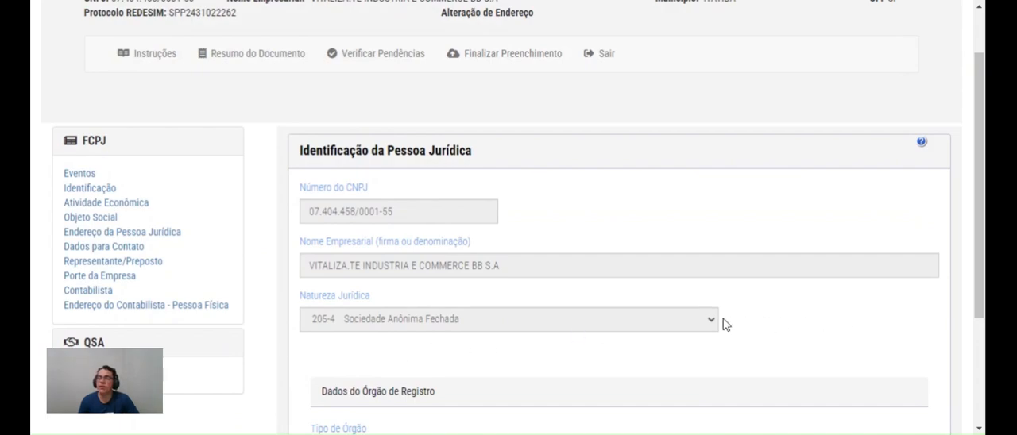
Add event 221 - Alteração do título do estabelecimento (nome de fantasia) to the FCPJ events
left_click(65, 174)
scroll(433, 254, "down", 3)
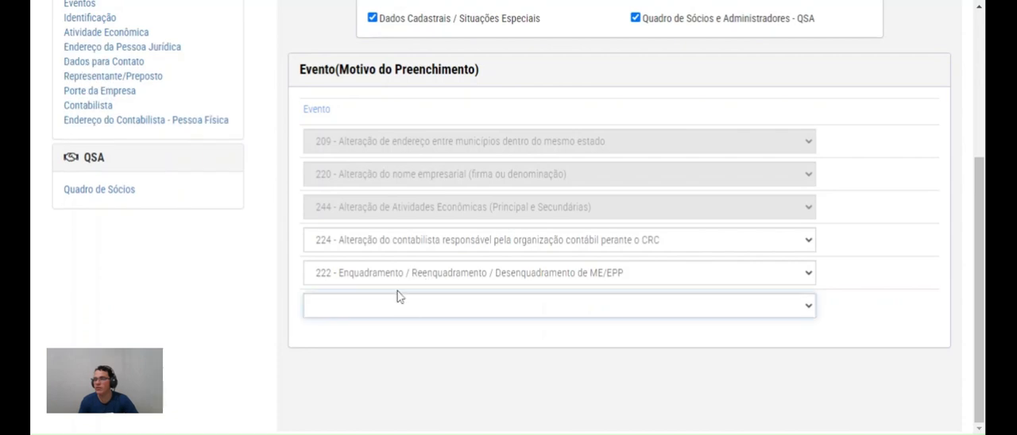
scroll(190, 120, "up", 3)
left_click(89, 176)
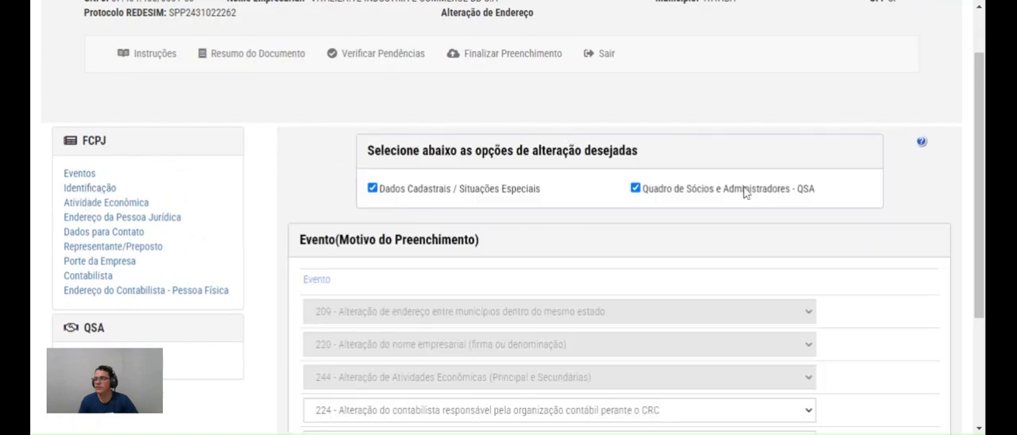
scroll(283, 148, "down", 3)
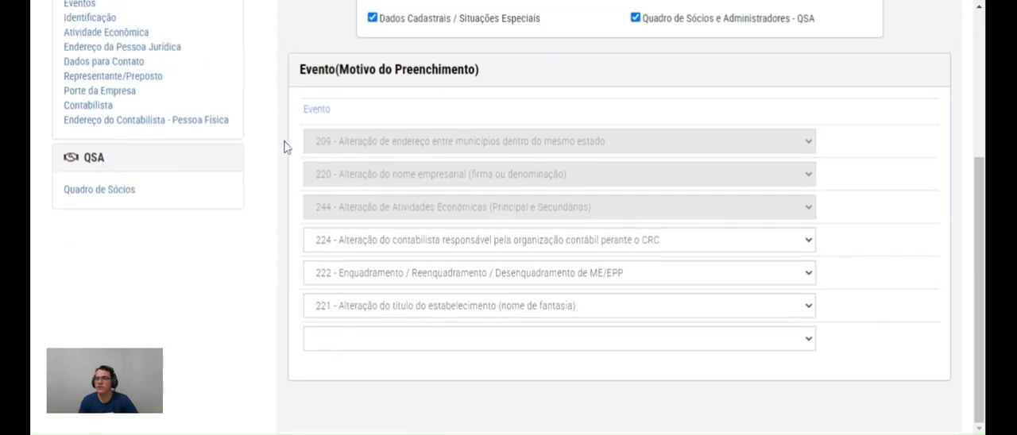
scroll(77, 137, "up", 3)
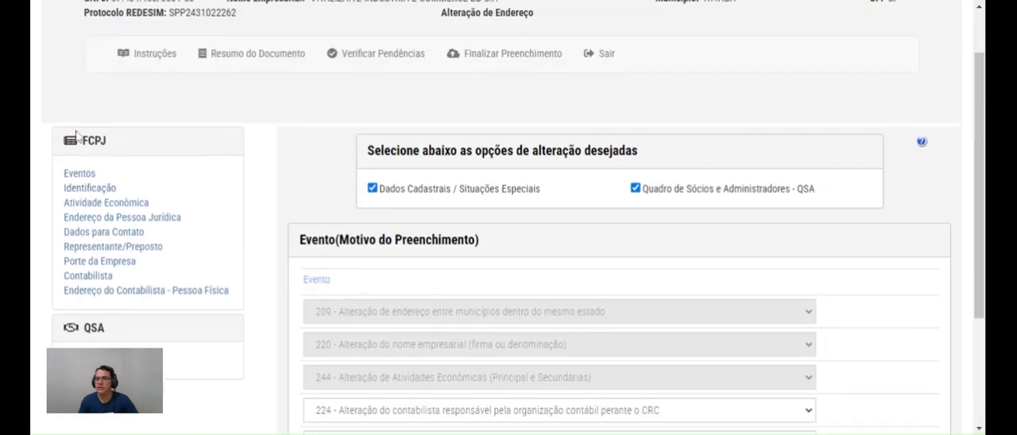
In Identificação, declare the act not yet registered and set the Título do Estabelecimento (nome de fantasia) to TESTE
left_click(75, 193)
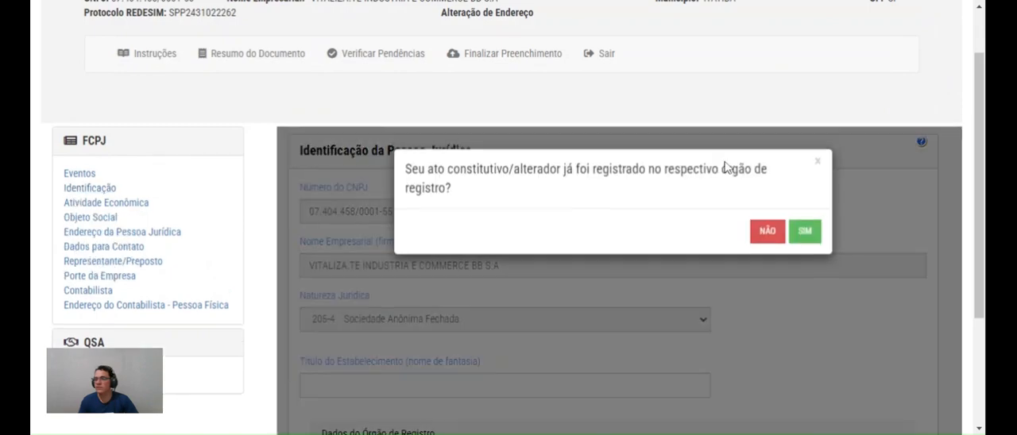
left_click(767, 231)
scroll(580, 254, "down", 2)
left_click(310, 214)
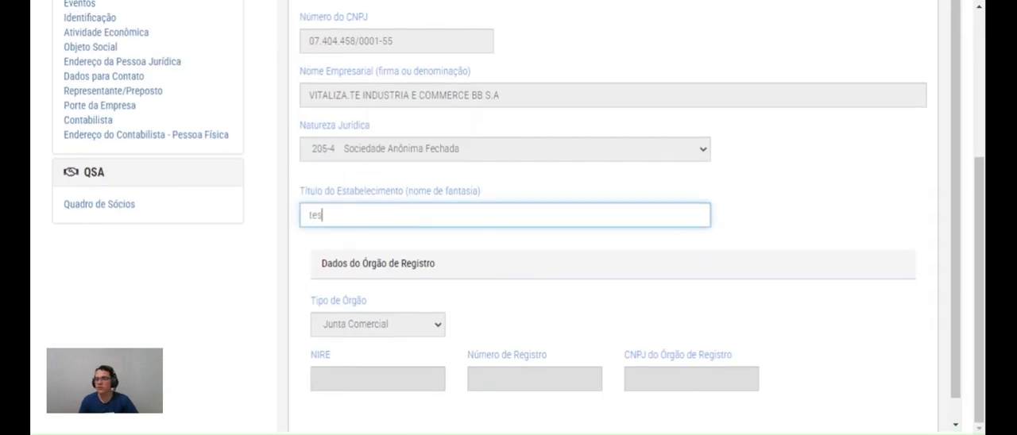
left_click(783, 171)
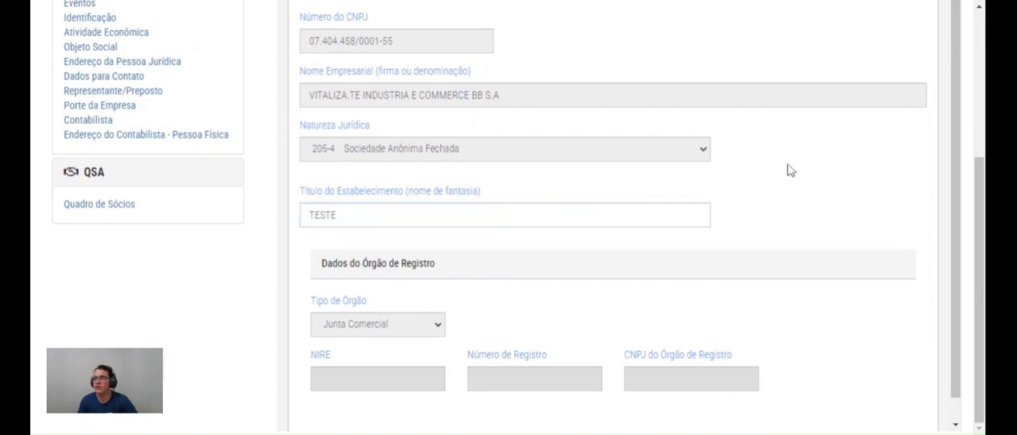
scroll(409, 175, "down", 1)
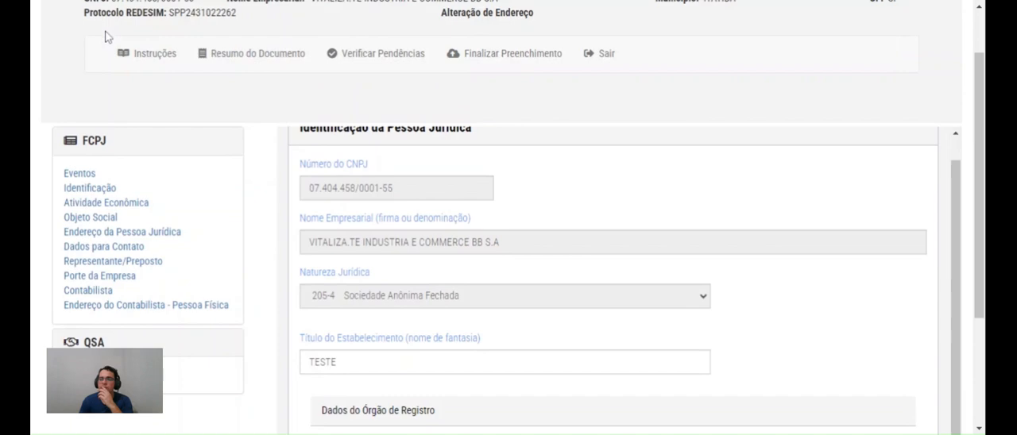
Review the main and secondary activities under Atividade Econômica and the description under Objeto Social
scroll(95, 38, "up", 2)
left_click(91, 208)
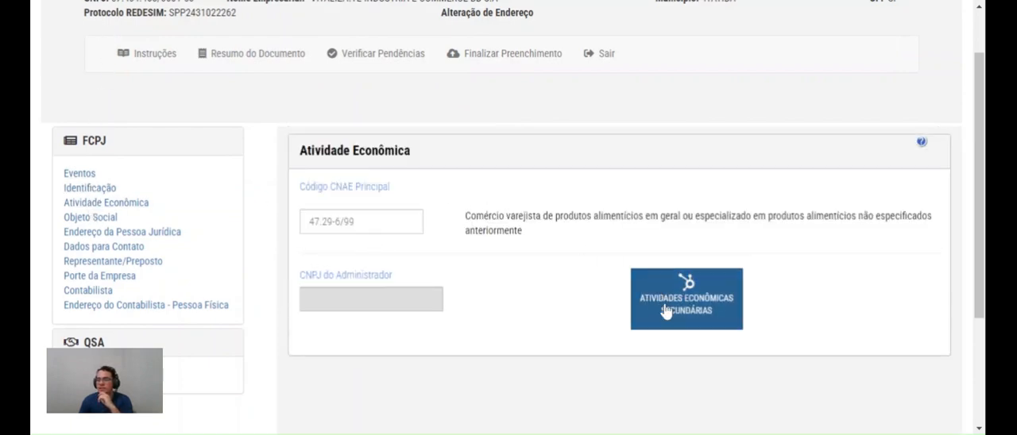
left_click(688, 310)
scroll(741, 209, "down", 3)
left_click(813, 148)
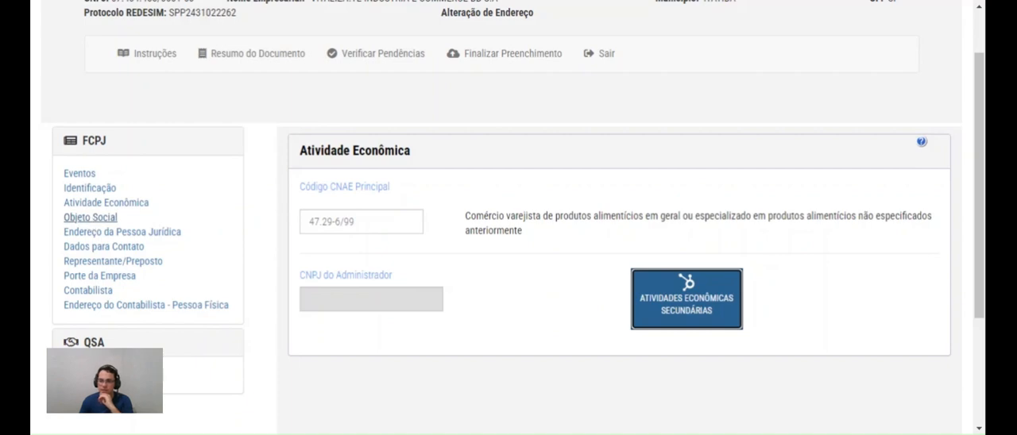
left_click(90, 217)
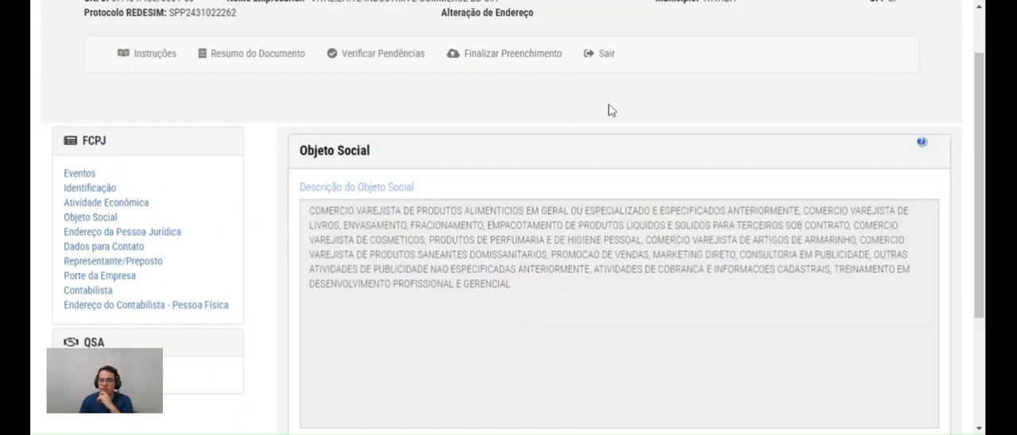
left_click_drag(309, 210, 510, 284)
scroll(510, 284, "down", 3)
scroll(510, 283, "up", 3)
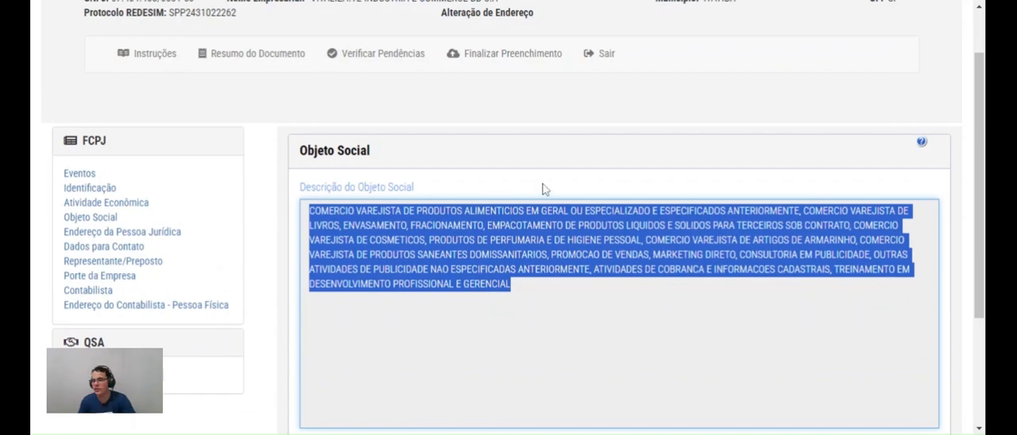
In Dados para Contato, mark the correspondence address as the same as the establishment's and check the filled-in address
left_click(115, 249)
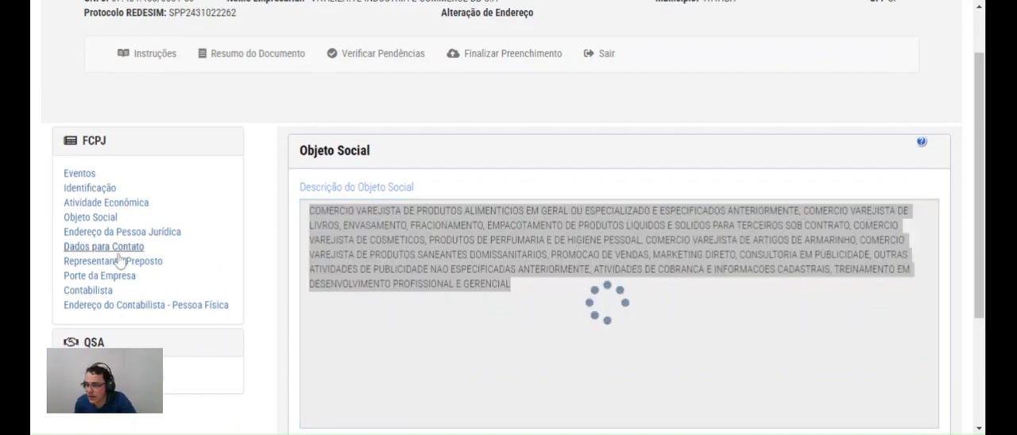
left_click(379, 227)
left_click(427, 224)
left_click(370, 283)
scroll(747, 167, "down", 2)
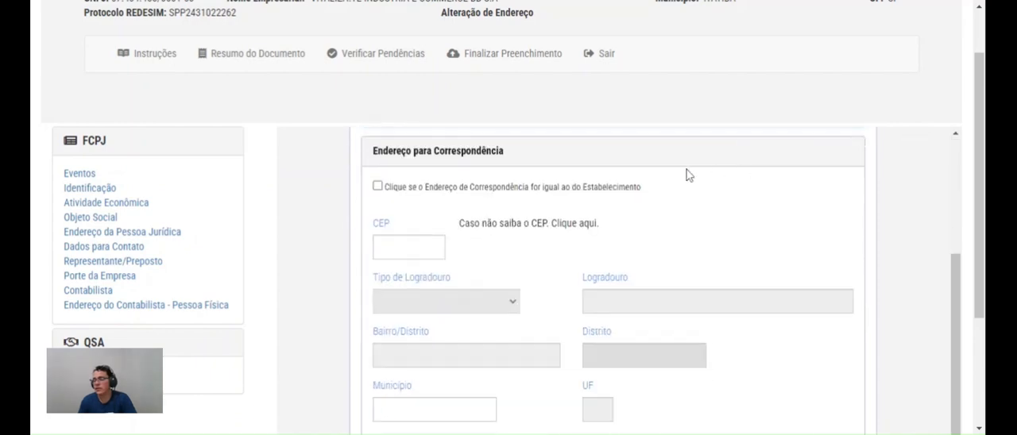
left_click(377, 185)
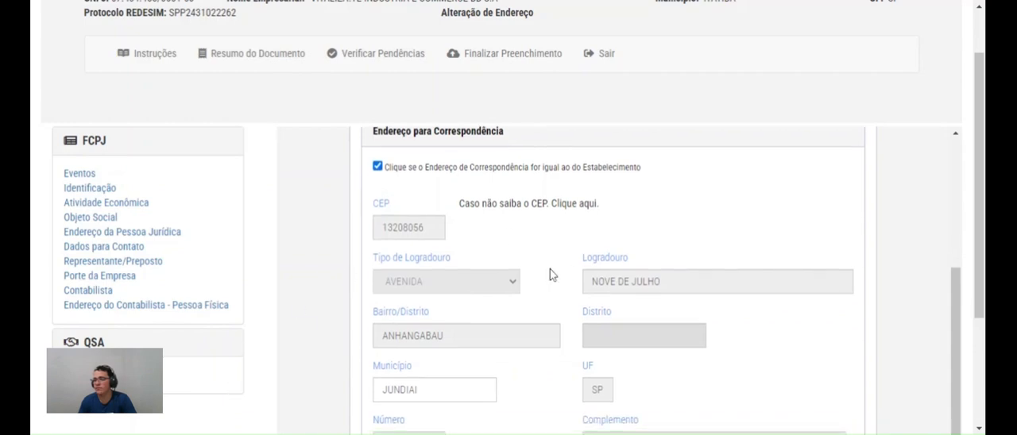
scroll(548, 270, "up", 3)
scroll(132, 294, "down", 2)
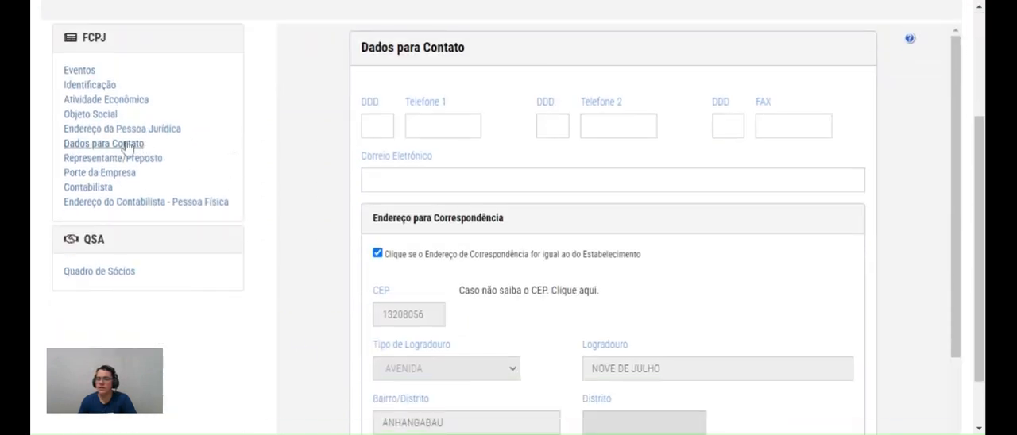
In Representante/Preposto, choose Representante and enter the representative's name and CPF
left_click(87, 160)
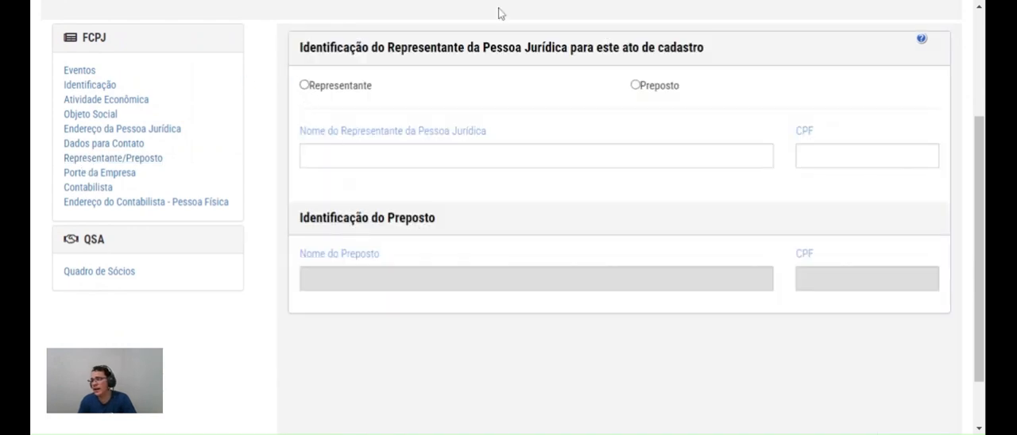
left_click(305, 85)
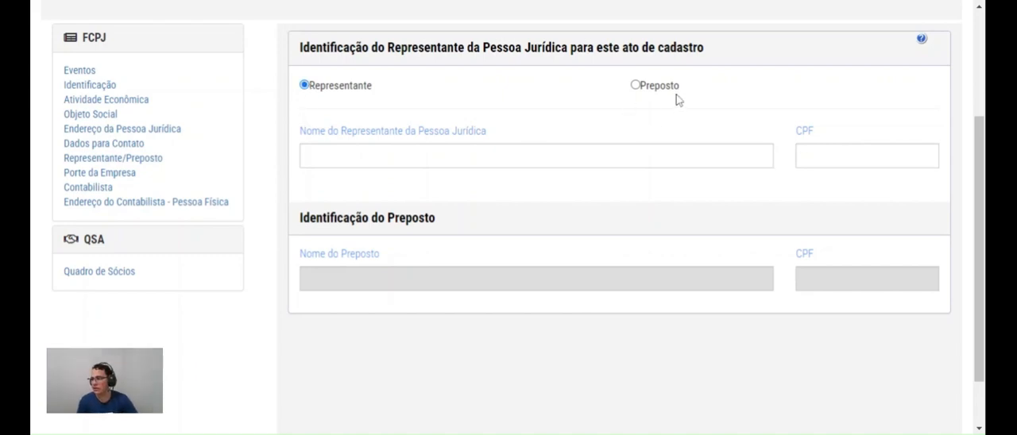
left_click(854, 156)
left_click(648, 156)
left_click(844, 155)
left_click(342, 156)
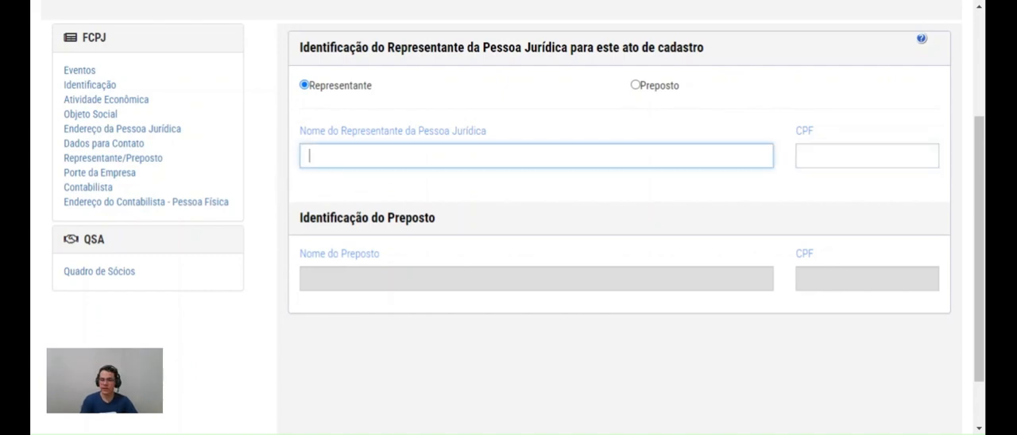
key("Tab")
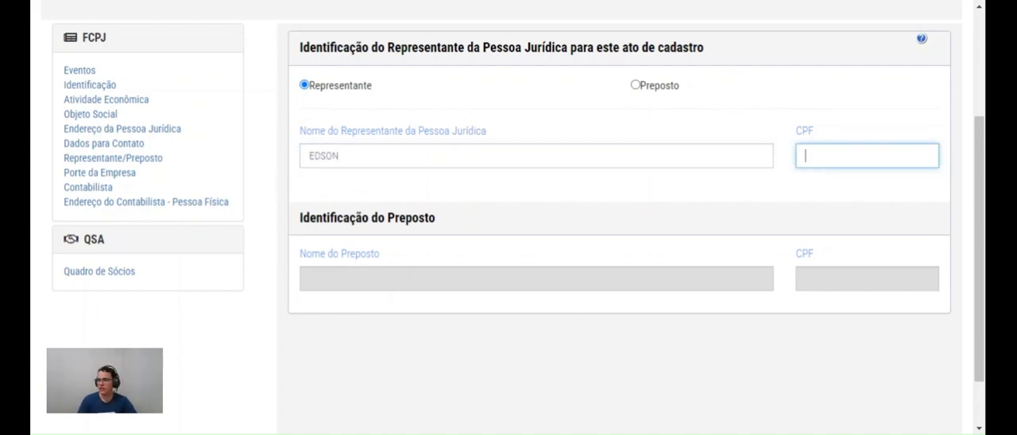
type("999.999.999-9")
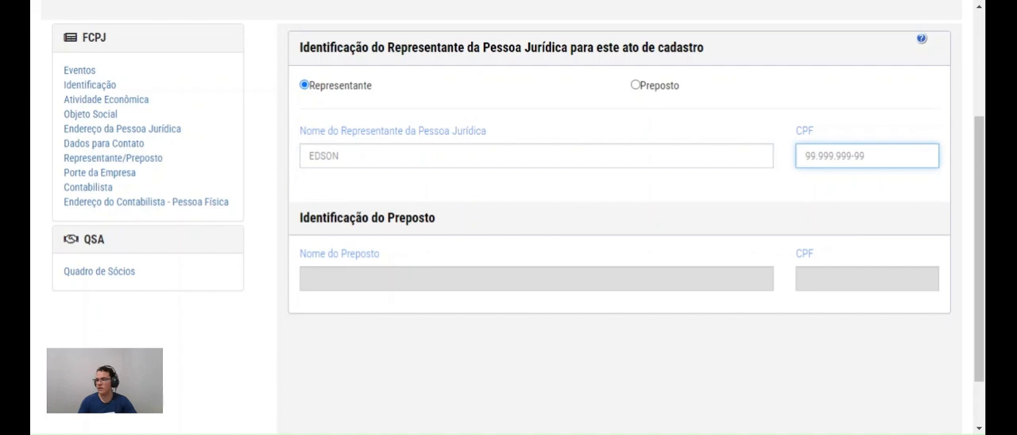
type("9")
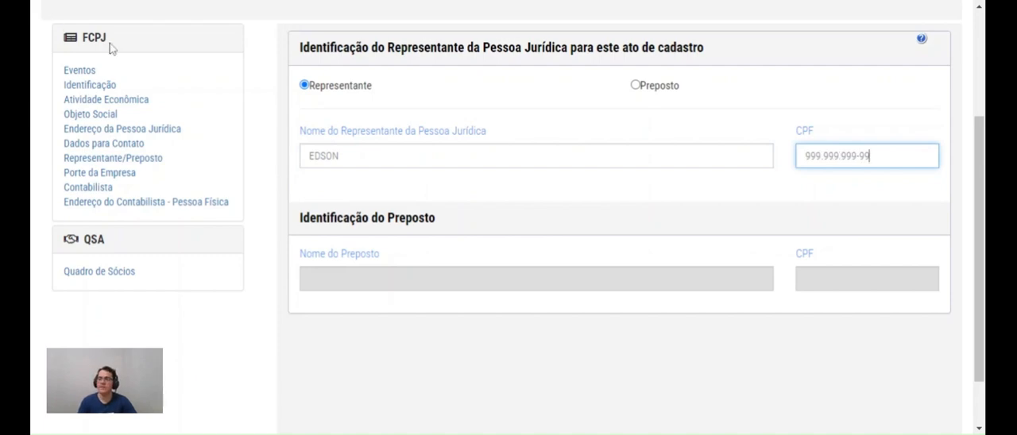
Open Porte da Empresa, declare the act not yet registered with the registry body, and review the company size options
left_click(106, 177)
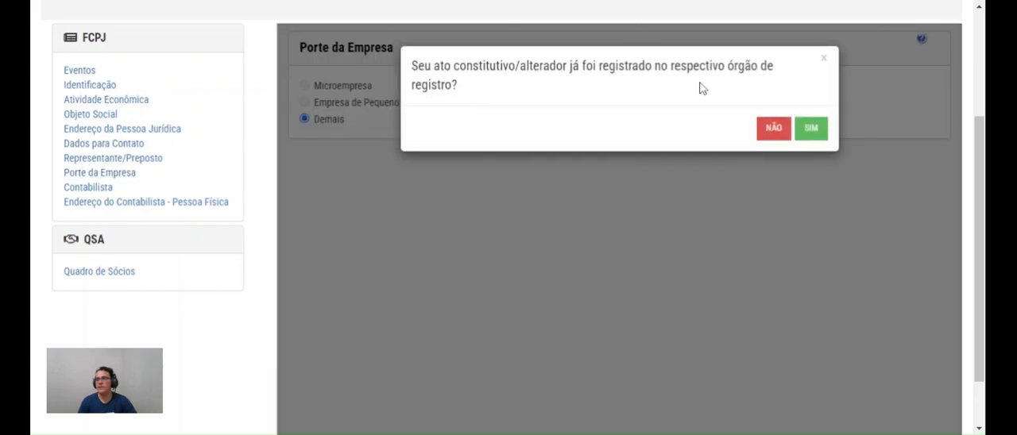
left_click(771, 133)
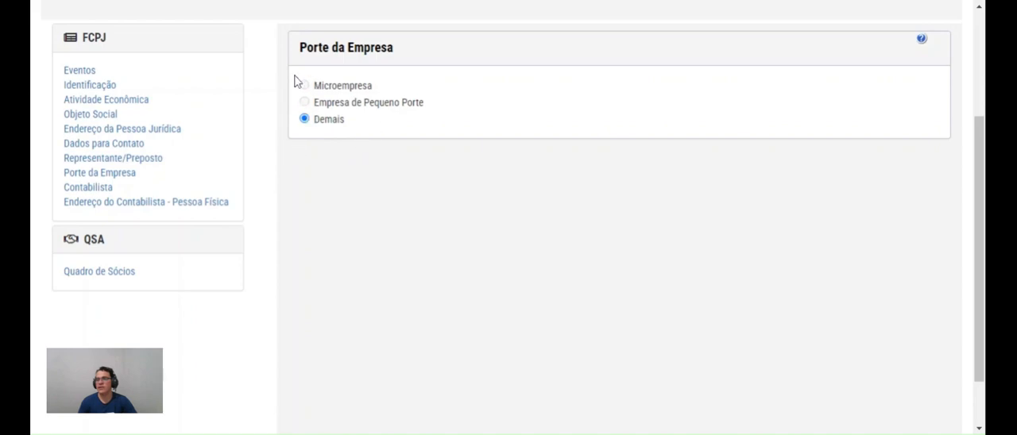
left_click_drag(296, 79, 370, 136)
left_click(370, 136)
left_click_drag(370, 135, 303, 92)
left_click(347, 135)
left_click_drag(297, 41, 382, 120)
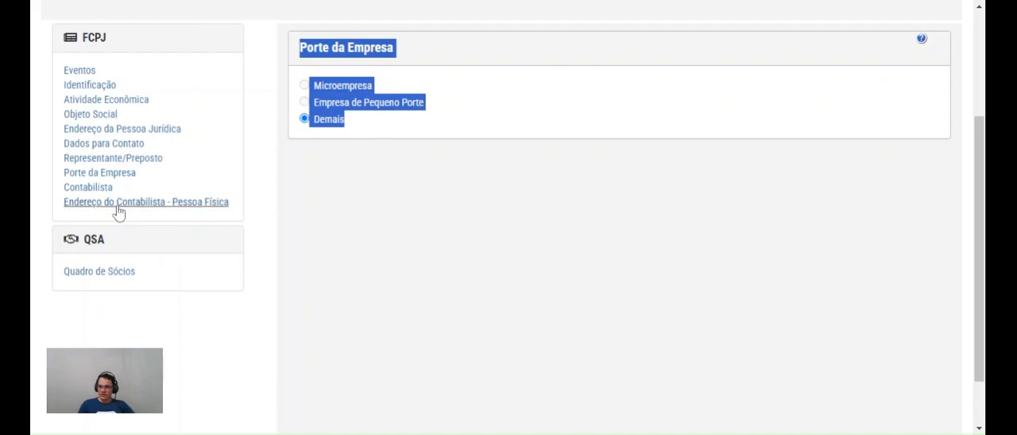
left_click(324, 150)
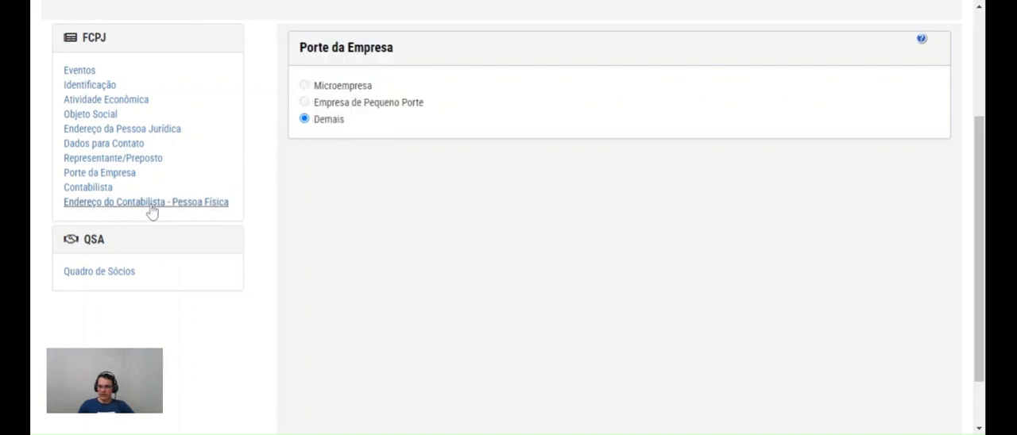
Check the FCPJ events and, in Contabilista, enter the CPF of the Responsável pela Organização Contábil with Classificação CRC Profissional
left_click(84, 77)
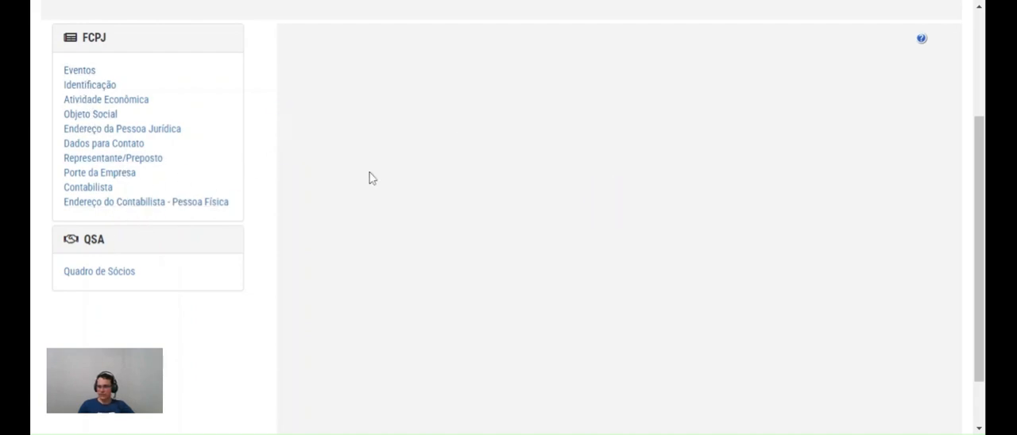
scroll(488, 186, "down", 1)
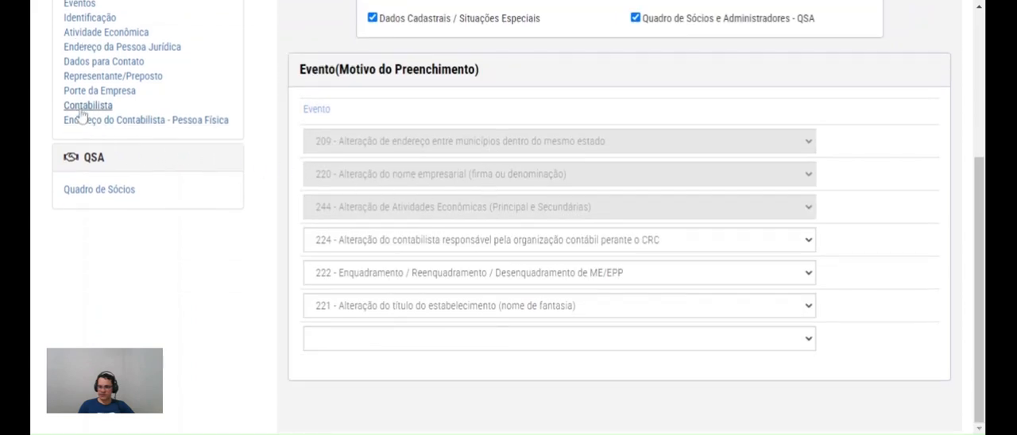
left_click(79, 105)
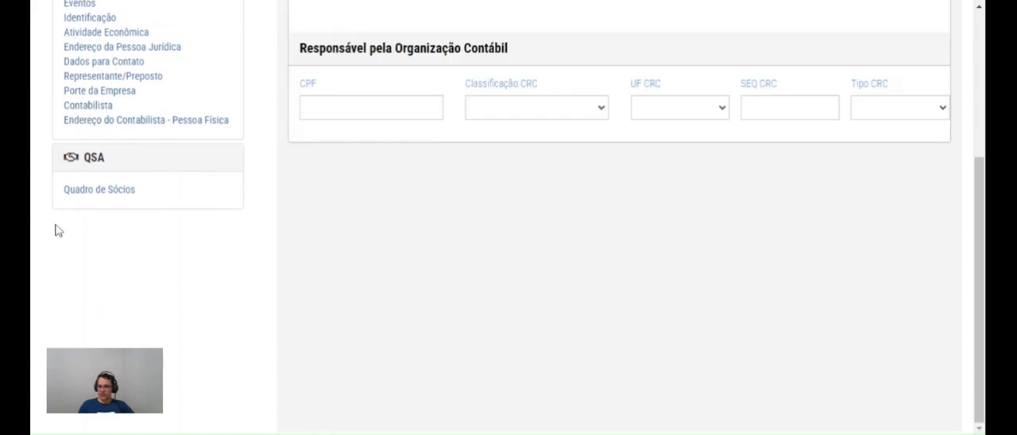
scroll(556, 246, "up", 3)
left_click(320, 279)
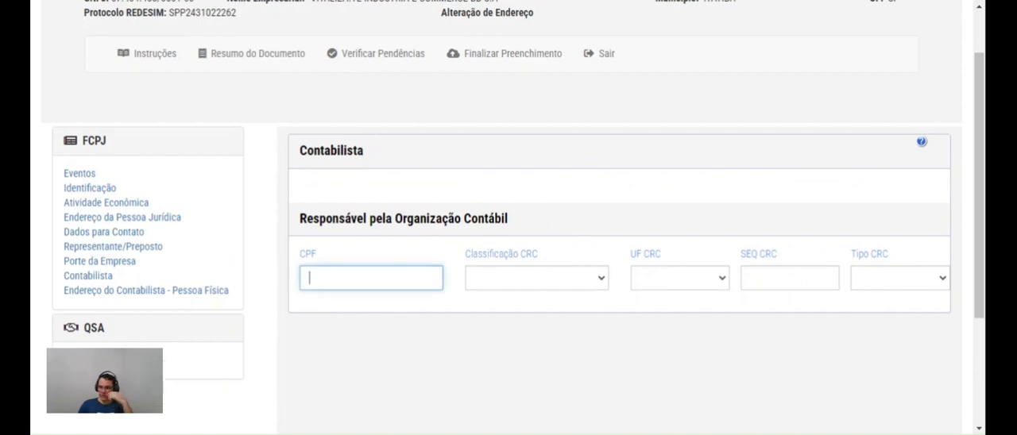
left_click(497, 278)
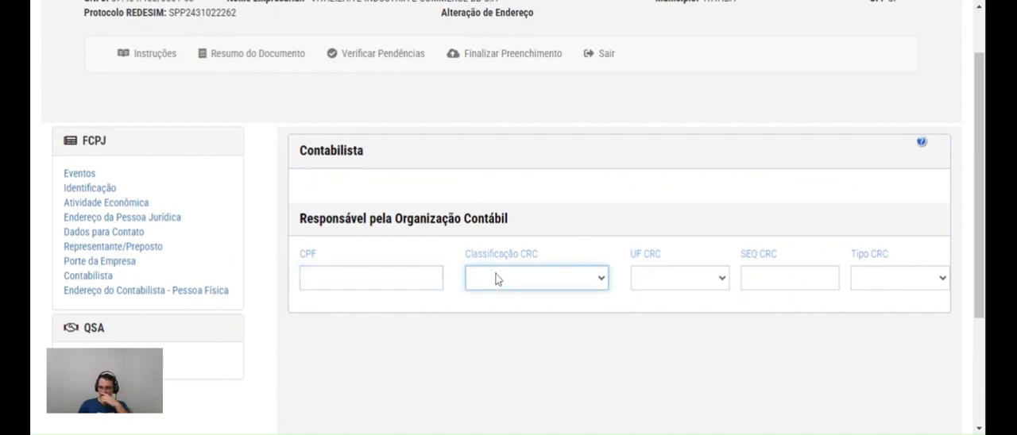
key("shift+Tab")
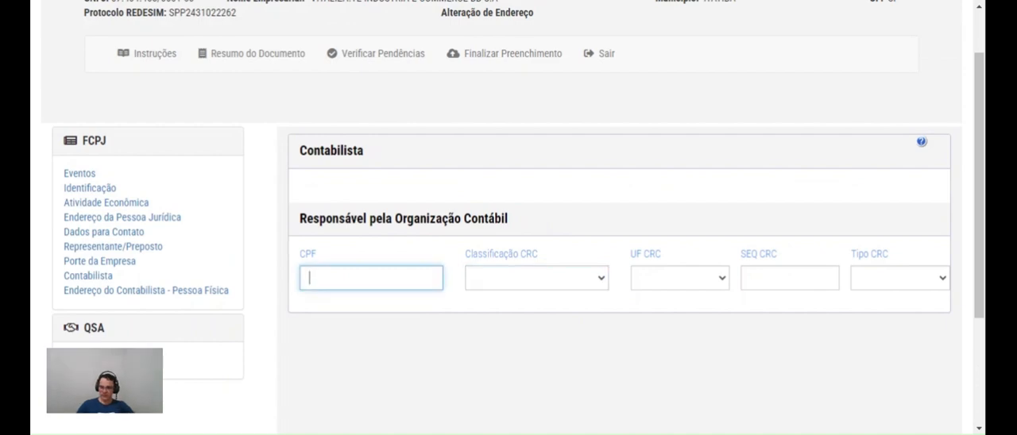
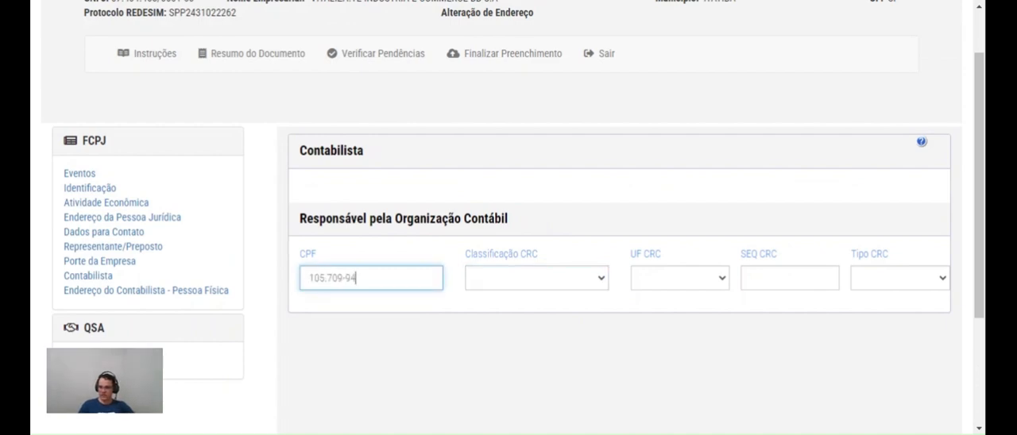
key("Tab")
key("Tab")
left_click(554, 281)
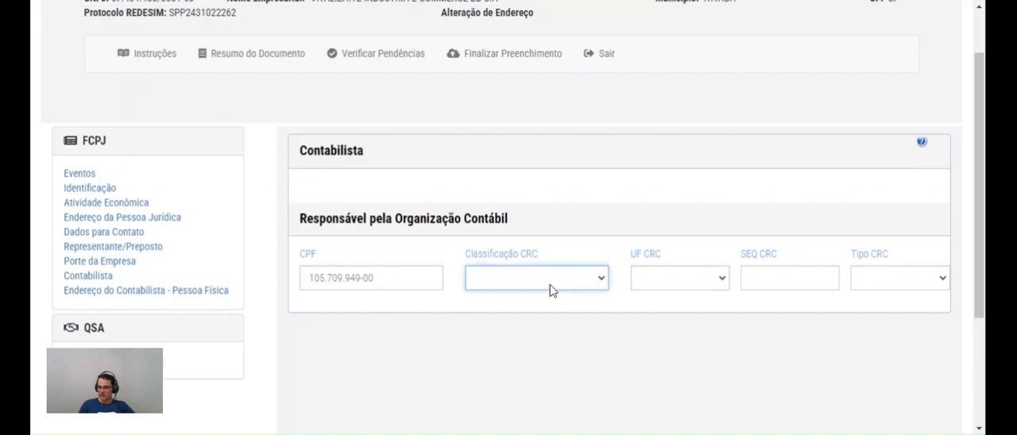
left_click(546, 300)
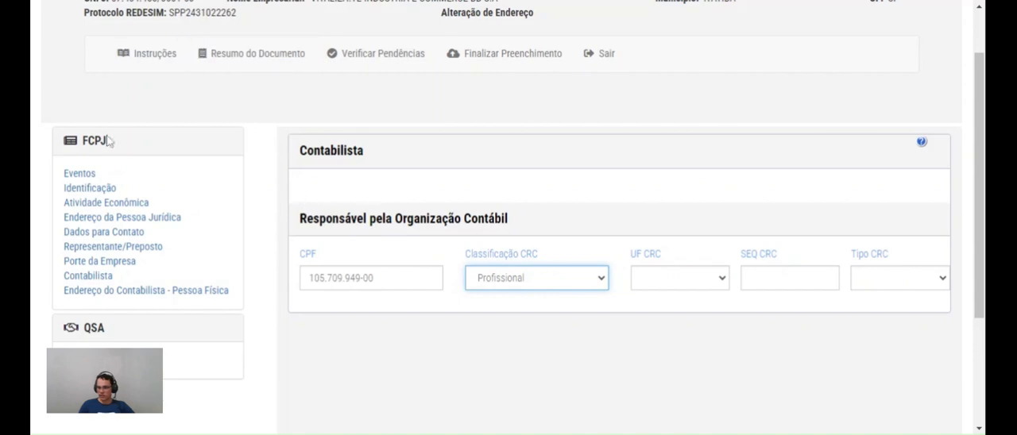
Replace event 224 in the FCPJ events with 232 - Alteração do contabilista ou da empresa de contabilidade
left_click(80, 187)
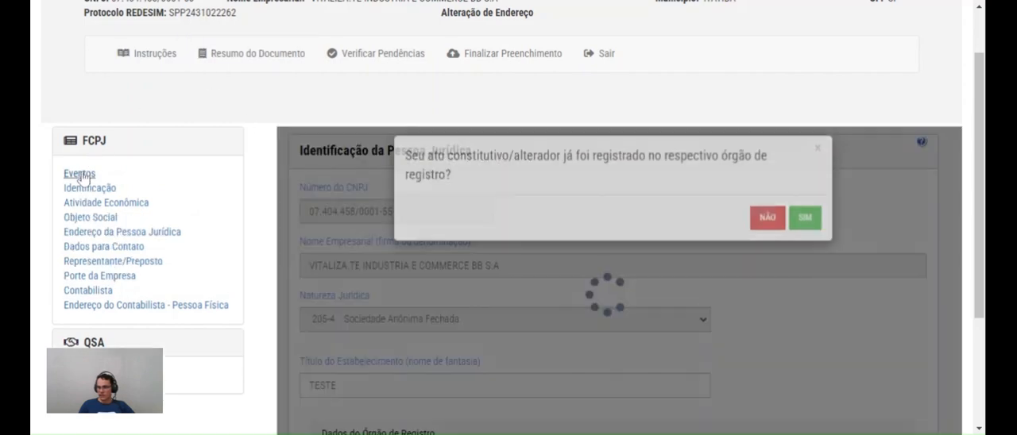
left_click(767, 231)
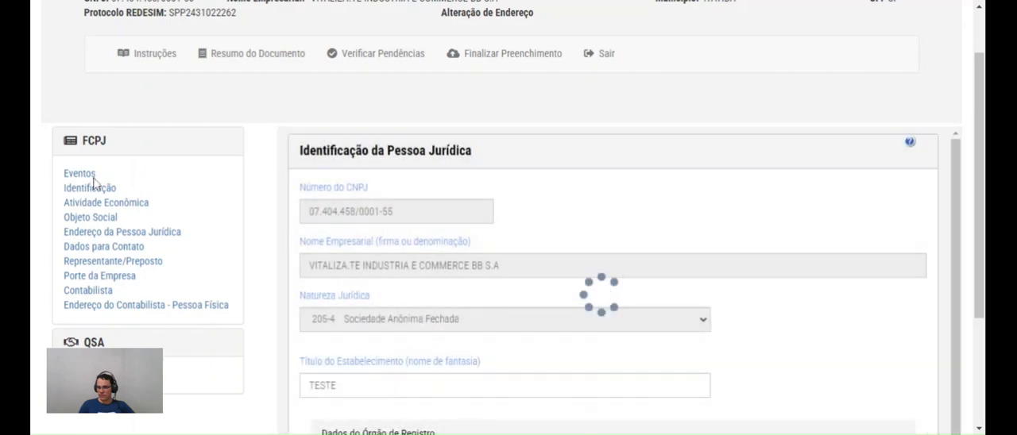
scroll(422, 315, "down", 2)
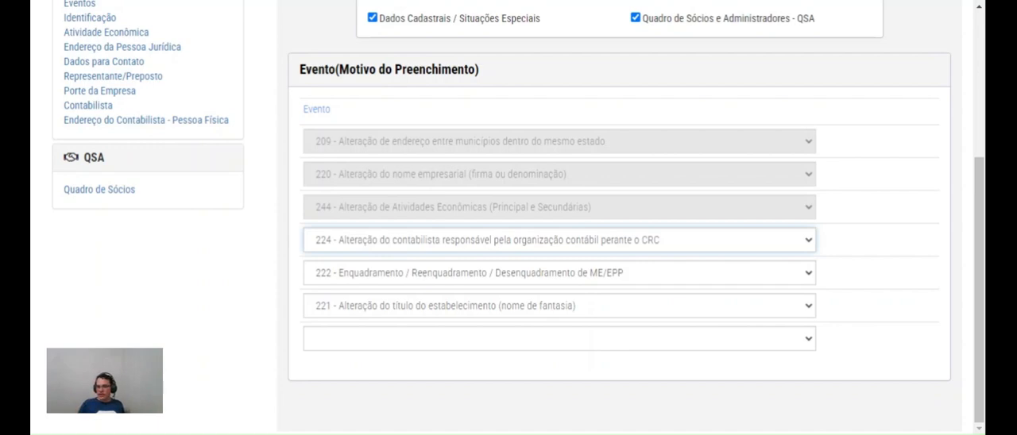
left_click(407, 92)
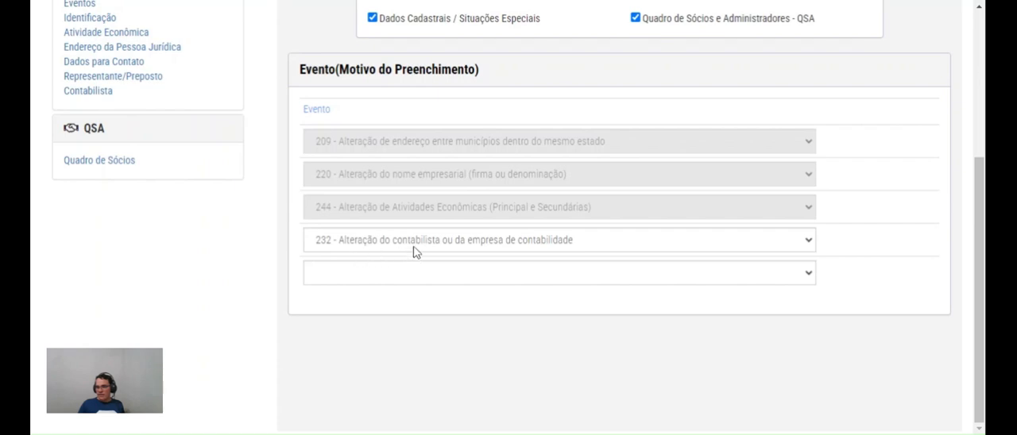
scroll(209, 168, "up", 2)
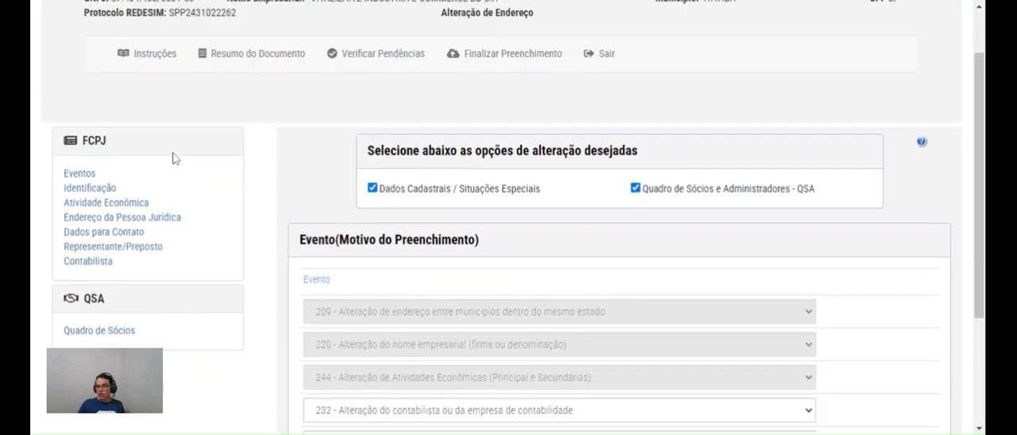
In the Contabilista section, enter the accountant's CPF in CPF/CNPJ
left_click(93, 265)
scroll(373, 222, "down", 2)
scroll(380, 154, "up", 2)
left_click(371, 210)
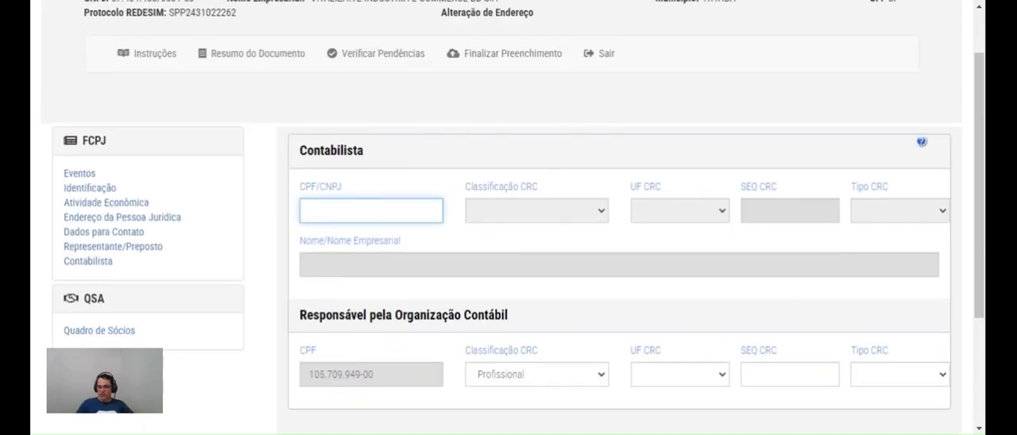
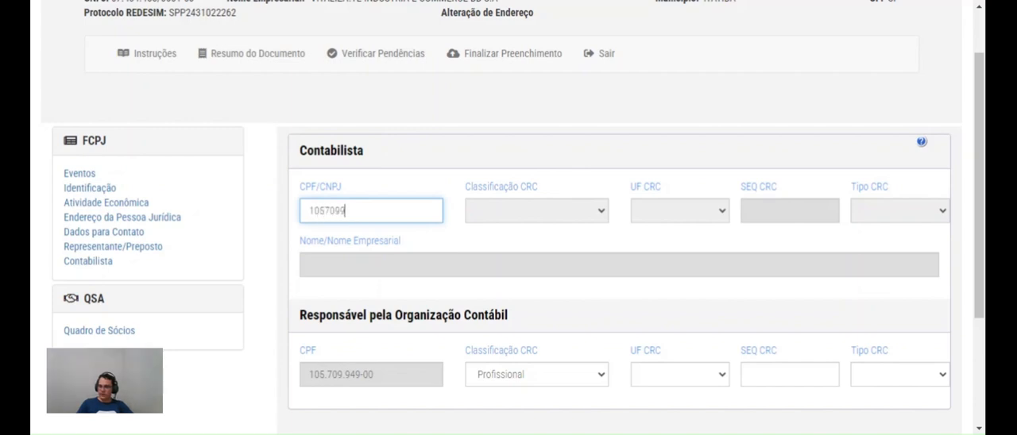
Set the accountant's Classificação CRC to Profissional and UF CRC to MG, leaving SEQ CRC and Tipo CRC blank
left_click(586, 220)
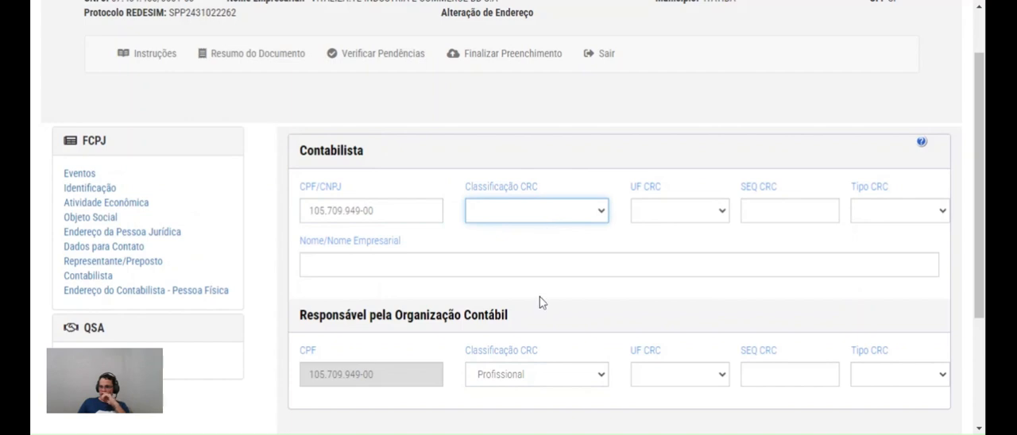
left_click(668, 208)
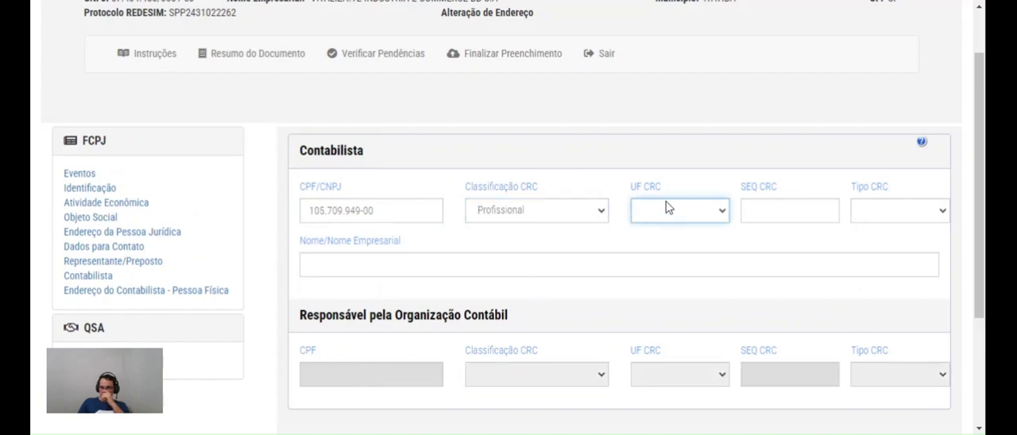
left_click(671, 105)
left_click(810, 205)
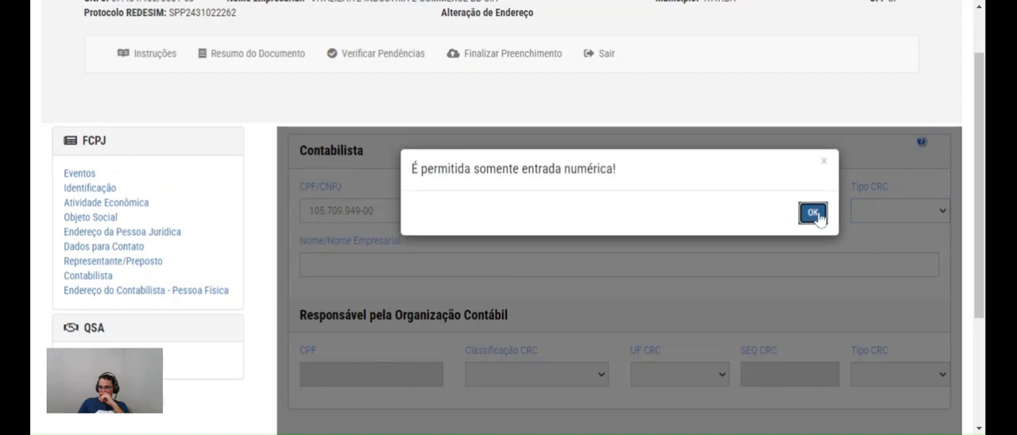
left_click(811, 214)
left_click(901, 216)
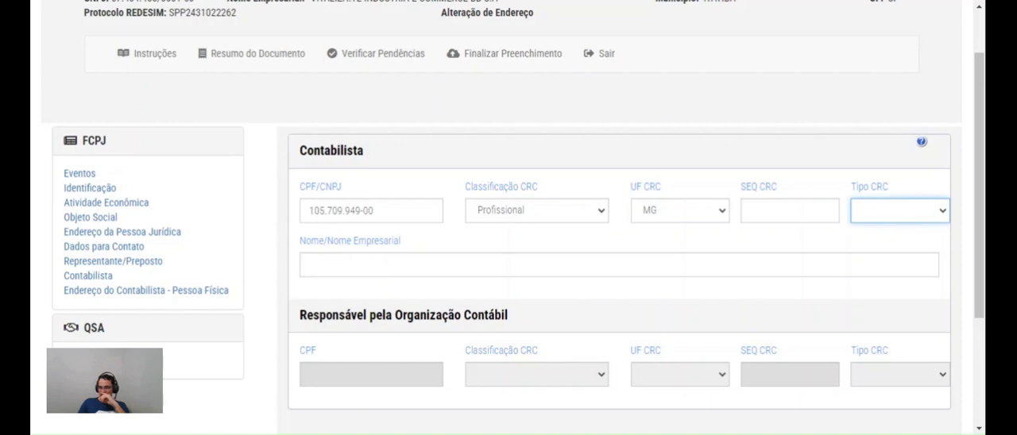
key("Tab")
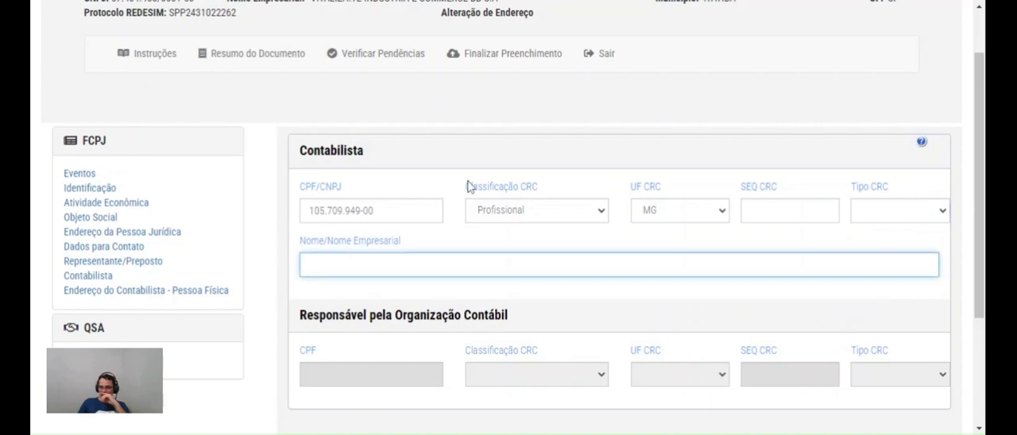
Review the Responsável pela Organização Contábil fields and the Endereço do Contabilista - Pessoa Física form
scroll(468, 185, "down", 4)
scroll(462, 180, "up", 3)
scroll(236, 395, "down", 3)
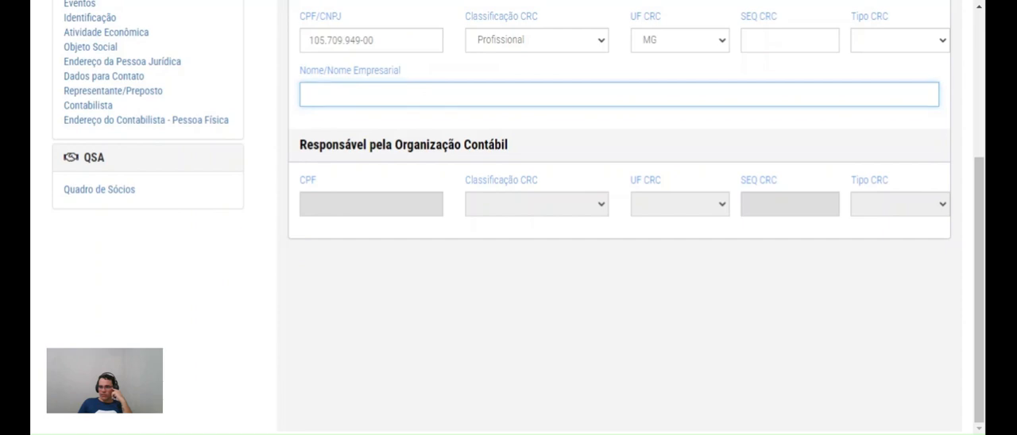
left_click_drag(356, 145, 495, 168)
left_click(381, 41)
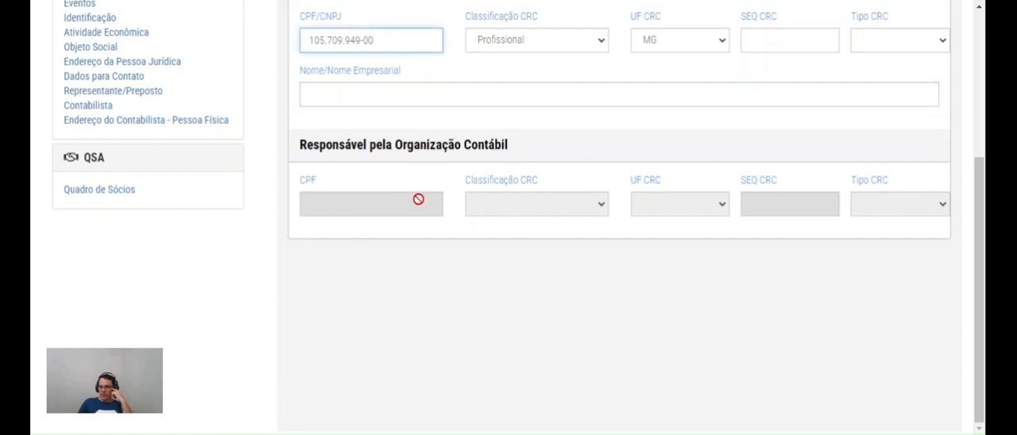
scroll(418, 200, "up", 2)
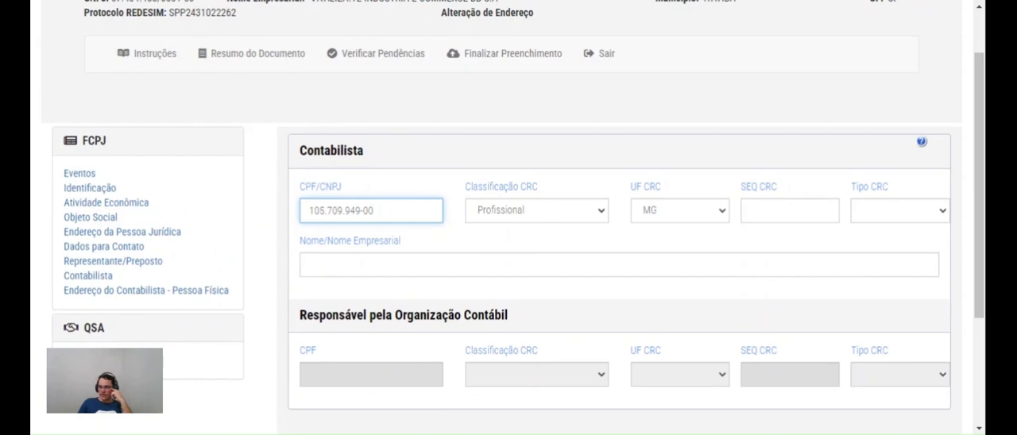
left_click(141, 291)
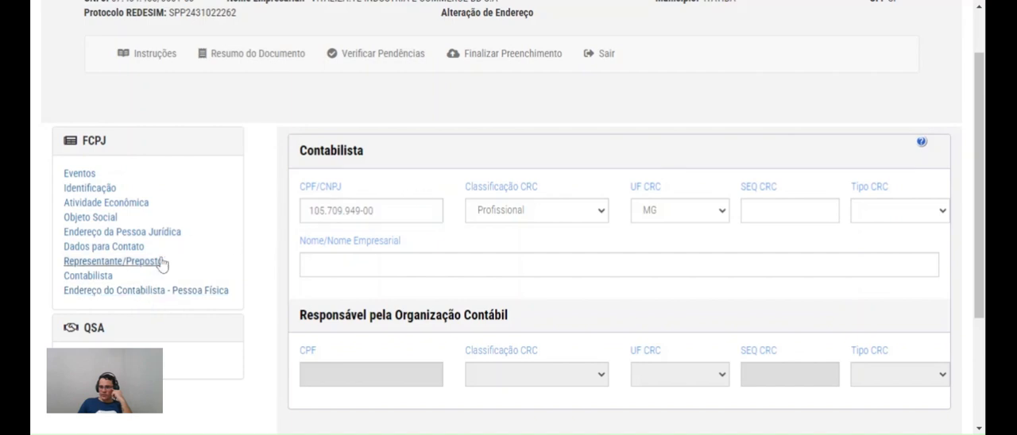
left_click(146, 296)
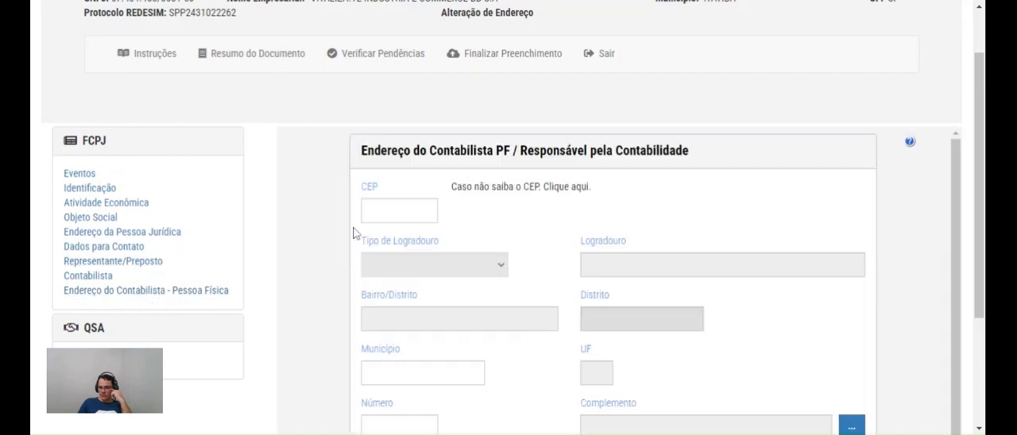
scroll(545, 197, "down", 1)
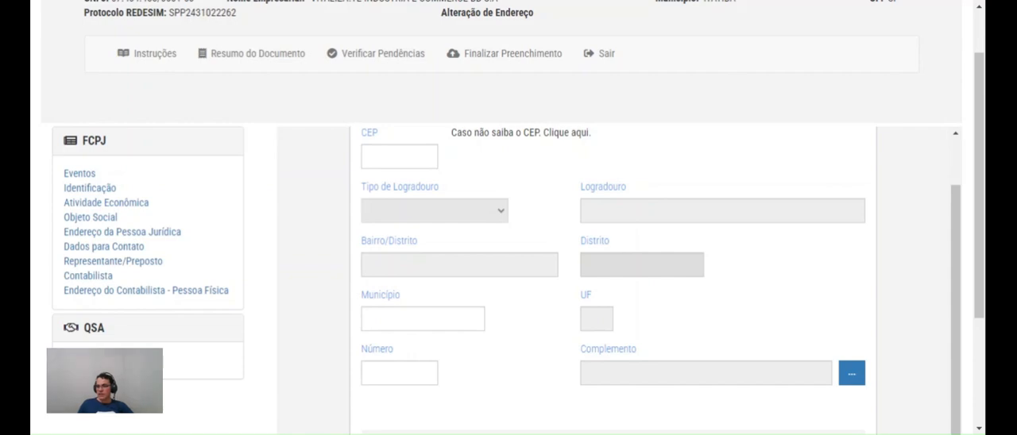
Start a new partner/administrator record in Quadro de Sócios with Saída de sócio/administrador as Natureza do Evento and foreign residence set to Não
left_click(73, 361)
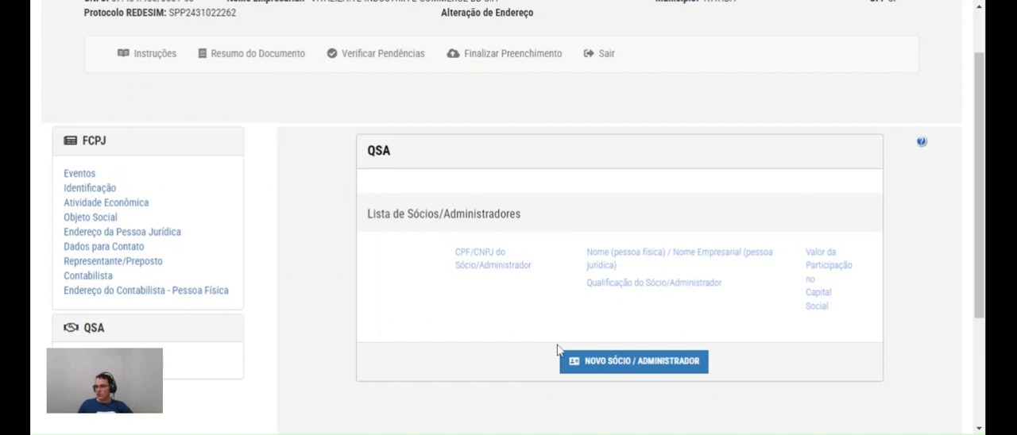
left_click(599, 369)
left_click(421, 211)
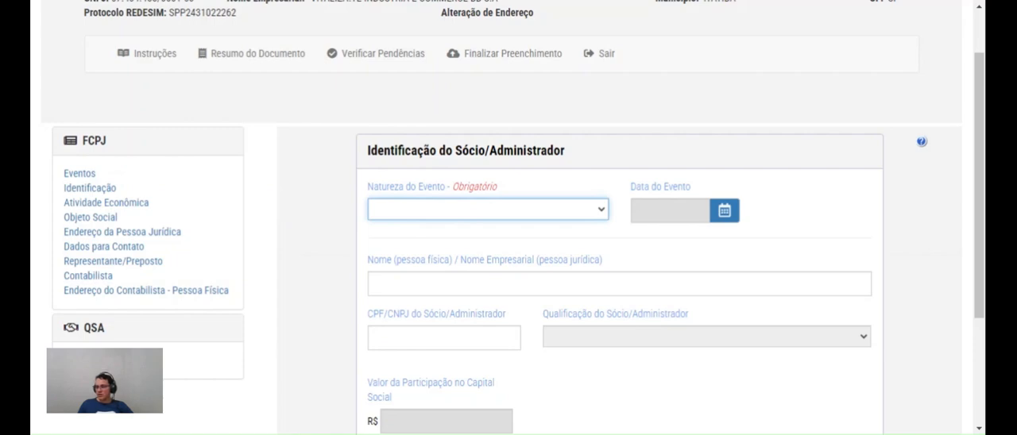
left_click(444, 307)
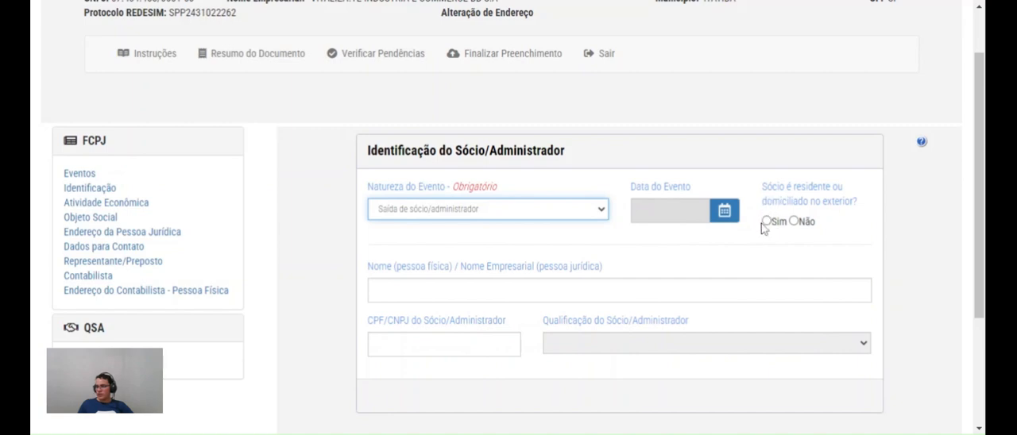
left_click(793, 221)
scroll(524, 285, "down", 2)
left_click(437, 174)
left_click(497, 121)
scroll(588, 194, "up", 2)
Switch Natureza do Evento to Alteração de dados do sócio/administrador and check the fields it requires
left_click(488, 217)
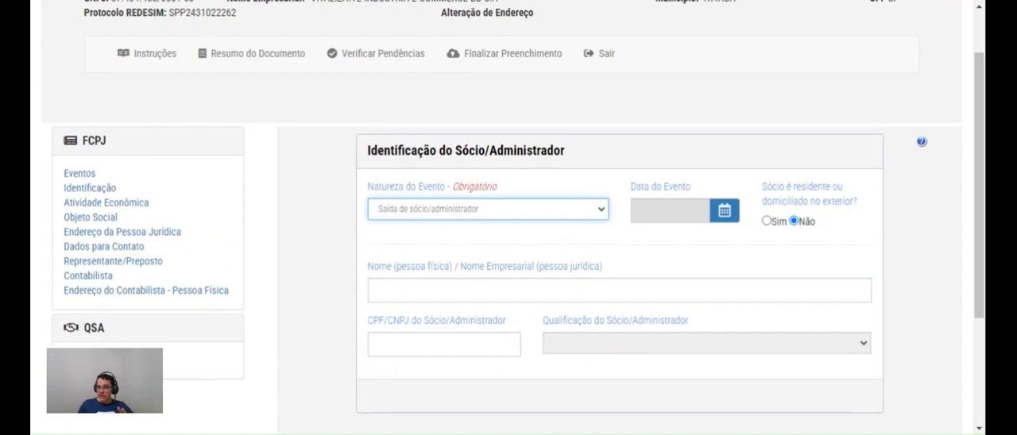
left_click(491, 255)
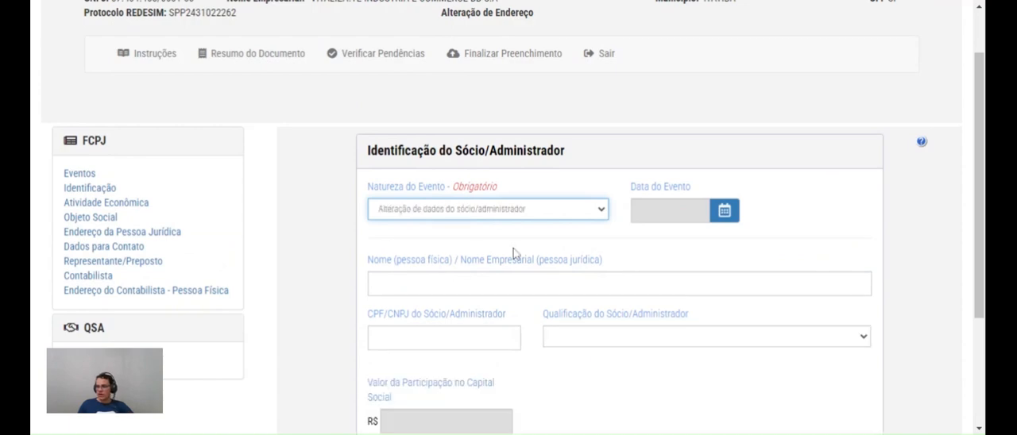
scroll(456, 271, "down", 2)
left_click(456, 114)
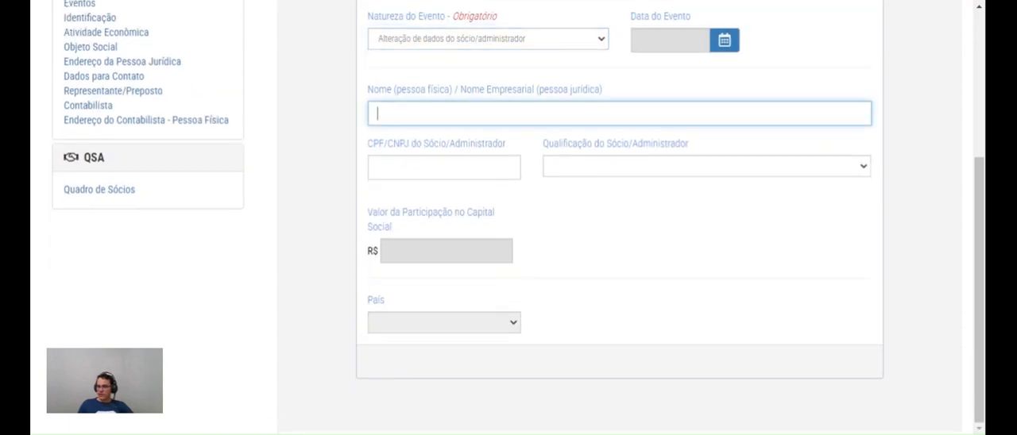
key("Tab")
key("Tab")
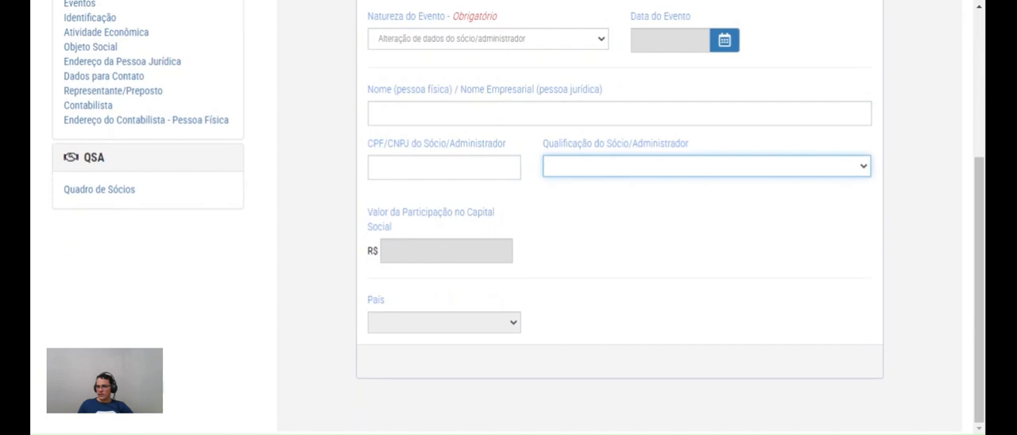
left_click(393, 70)
scroll(525, 168, "up", 1)
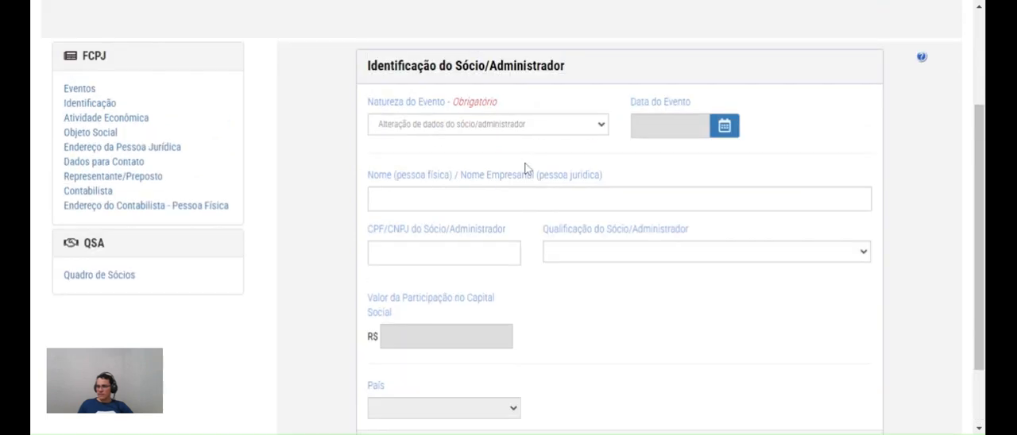
Set Natureza do Evento to Entrada de sócio/administrador and enter the partner/administrator's CPF
scroll(525, 169, "up", 1)
left_click(433, 216)
left_click(432, 256)
scroll(529, 308, "down", 2)
scroll(518, 213, "up", 2)
scroll(528, 220, "down", 2)
left_click(443, 140)
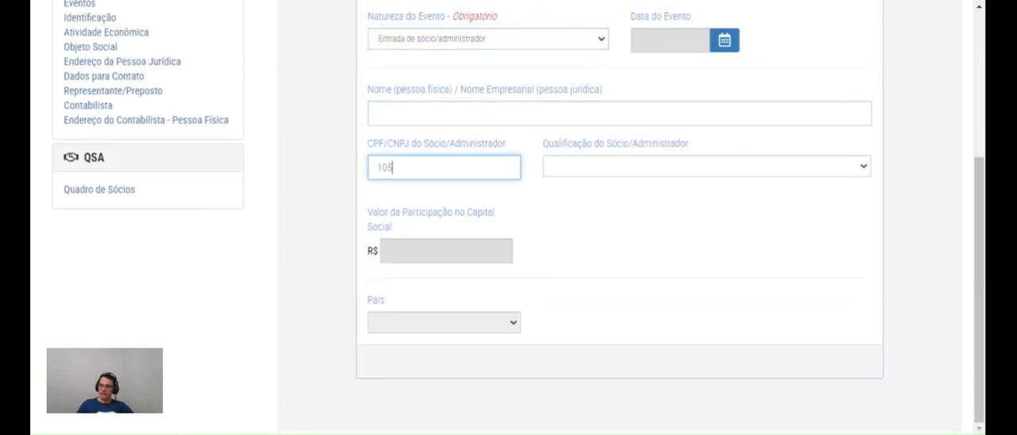
key("Tab")
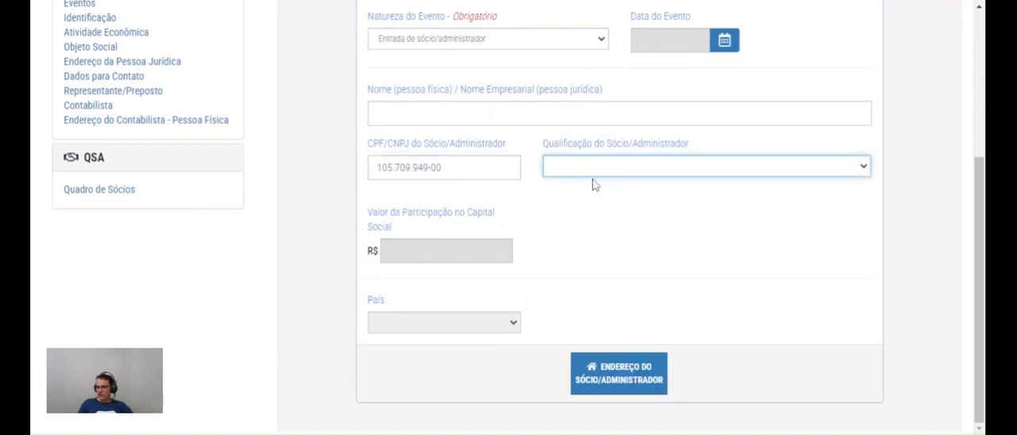
Set Qualificação do Sócio/Administrador to 5 Administrador, and open the Endereço do Sócio/Administrador form to review its fields
left_click(584, 233)
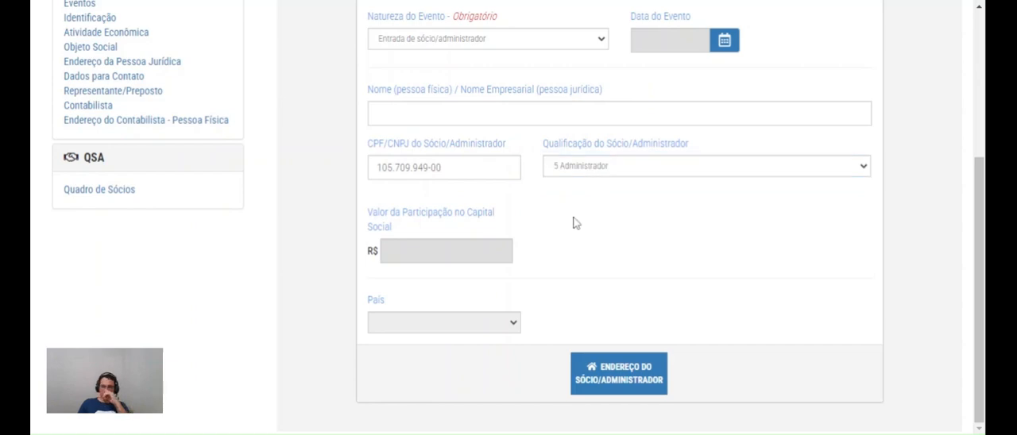
left_click(605, 168)
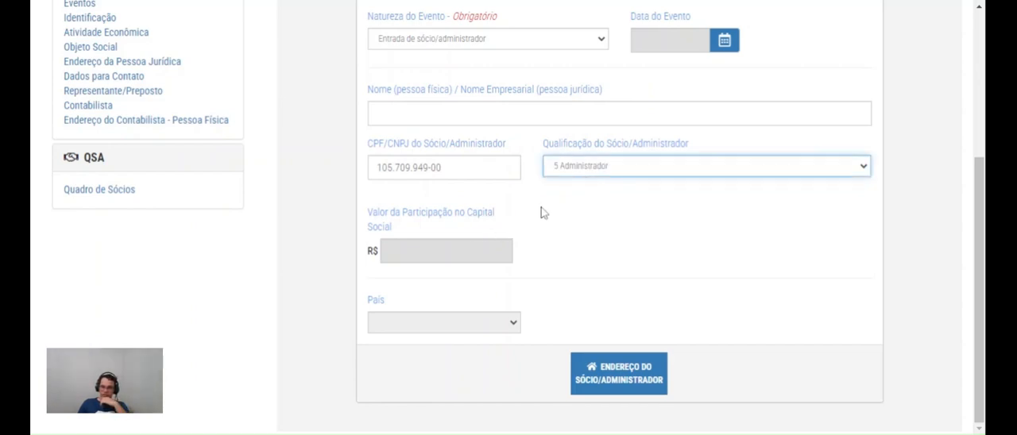
left_click(403, 257)
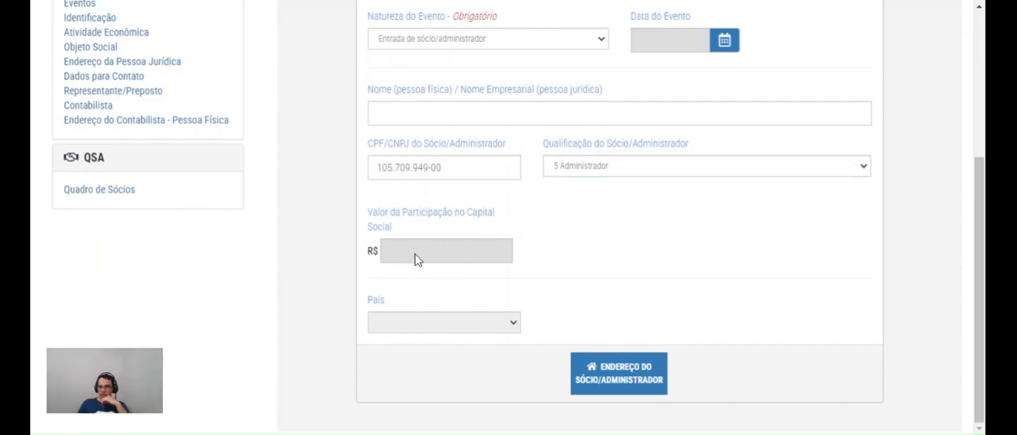
left_click(607, 359)
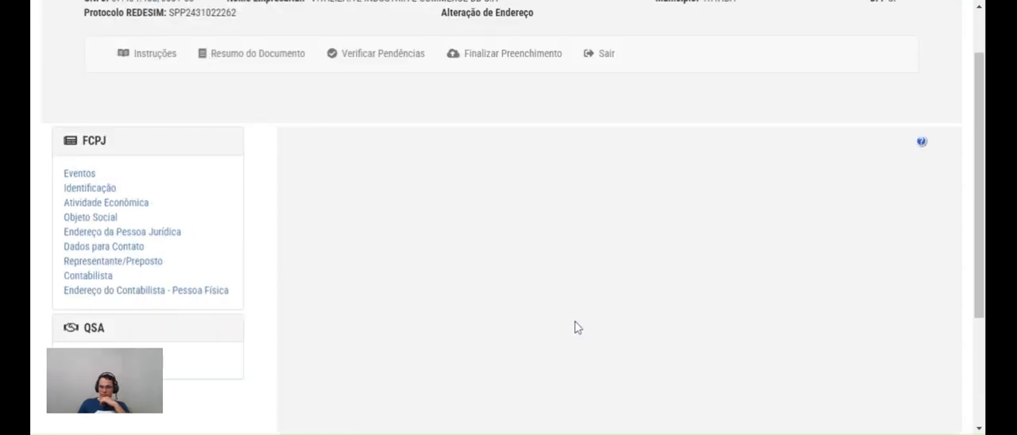
scroll(418, 274, "down", 2)
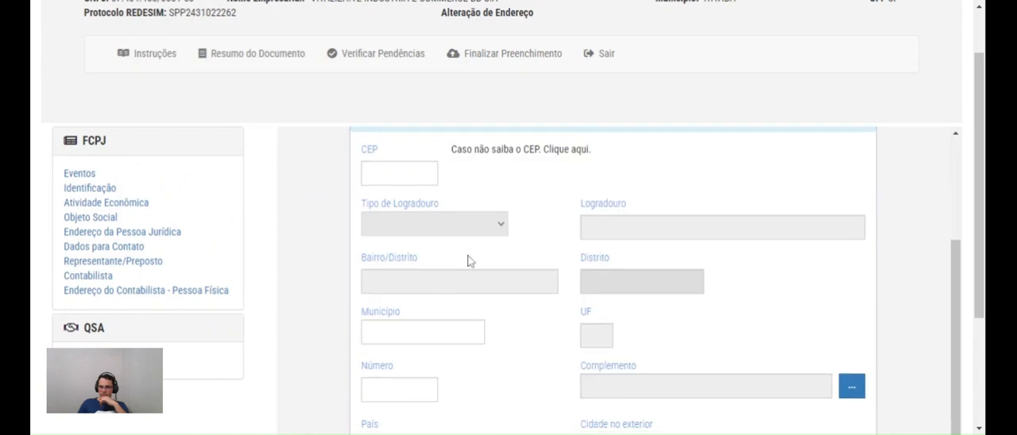
scroll(469, 260, "down", 2)
scroll(470, 263, "up", 4)
scroll(461, 259, "down", 2)
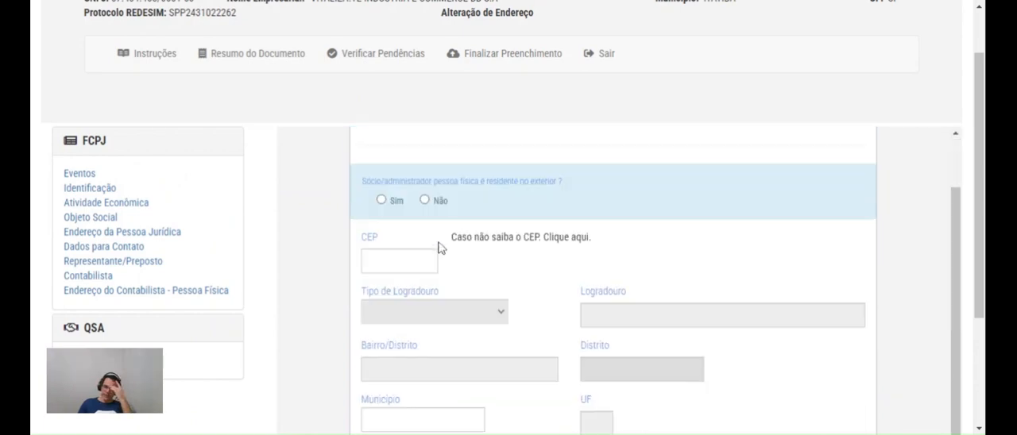
scroll(441, 248, "up", 2)
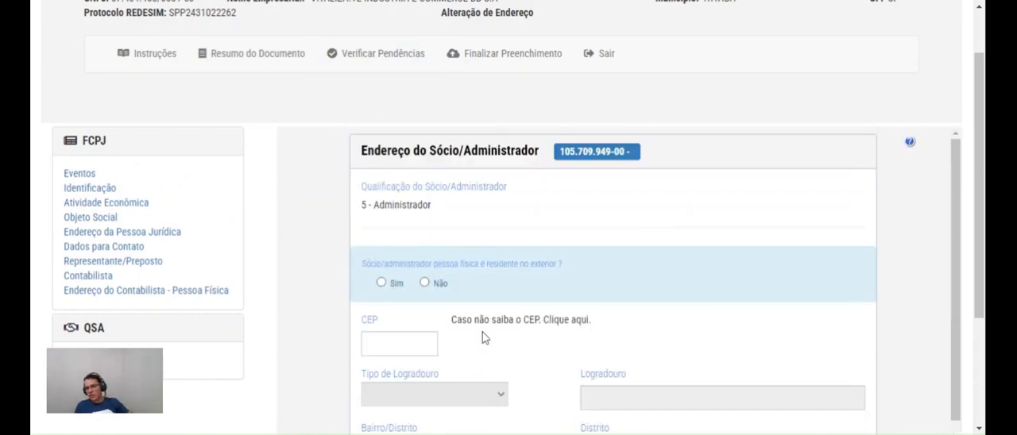
Run Verificar Pendências and review the pending items listed for the FCPJ and QSA sections
left_click(342, 68)
scroll(424, 182, "down", 3)
scroll(421, 179, "up", 2)
scroll(387, 125, "down", 2)
scroll(271, 71, "up", 2)
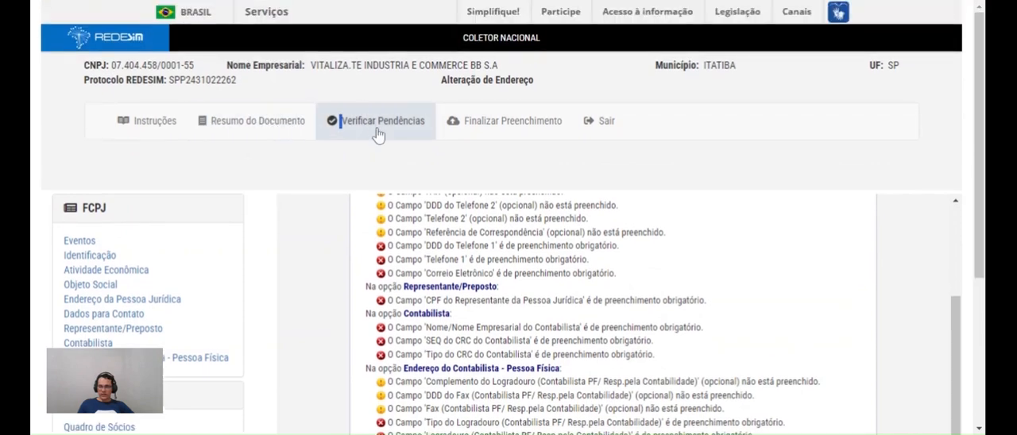
scroll(499, 252, "up", 3)
scroll(499, 252, "up", 1)
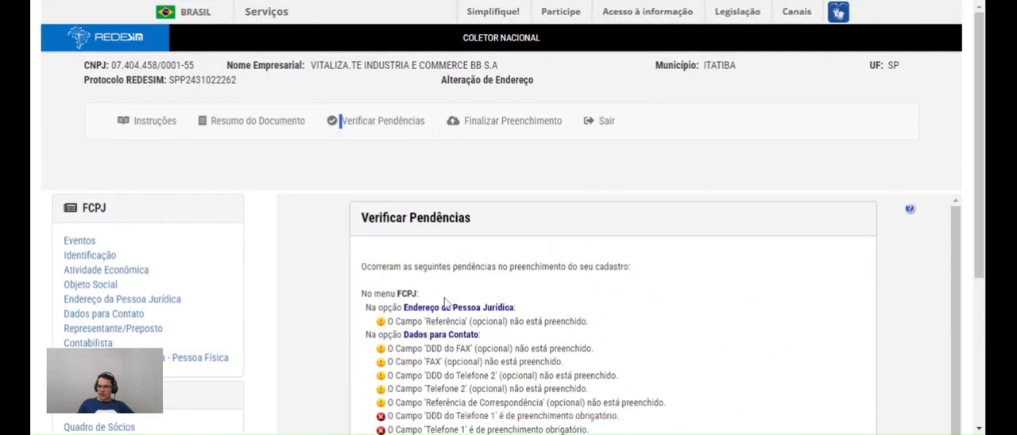
scroll(476, 256, "down", 2)
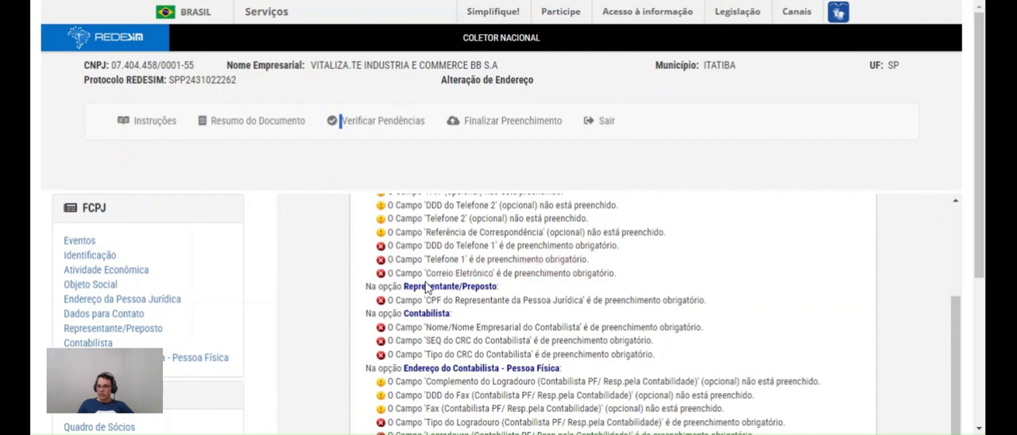
scroll(435, 281, "down", 2)
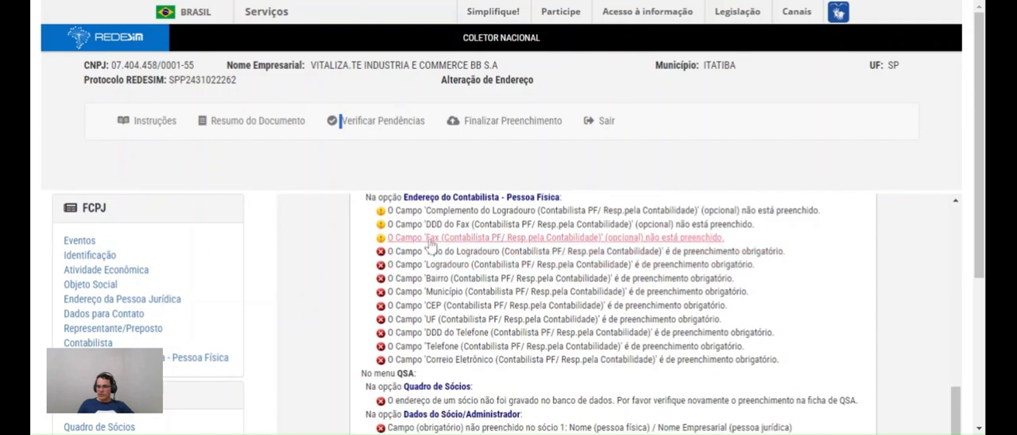
scroll(500, 298, "up", 2)
scroll(509, 298, "down", 3)
scroll(493, 278, "up", 5)
scroll(477, 262, "down", 5)
scroll(459, 245, "up", 3)
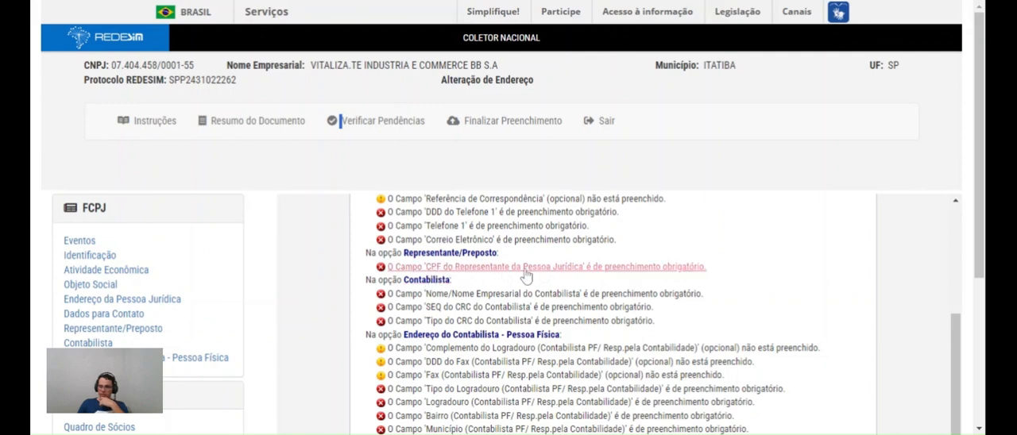
Examine the mandatory fields pending under Dados para Contato, Representante/Preposto, Contabilista, Endereço do Contabilista and the QSA section
scroll(556, 271, "down", 3)
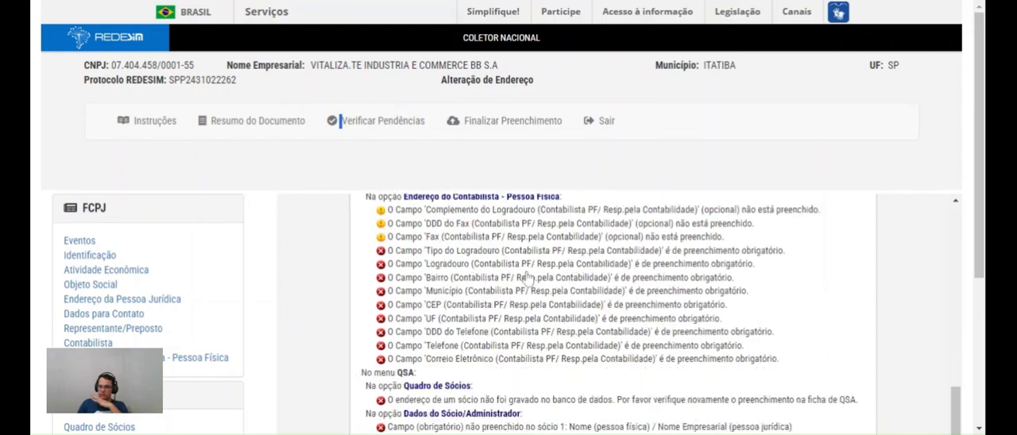
scroll(377, 151, "down", 2)
scroll(385, 253, "up", 5)
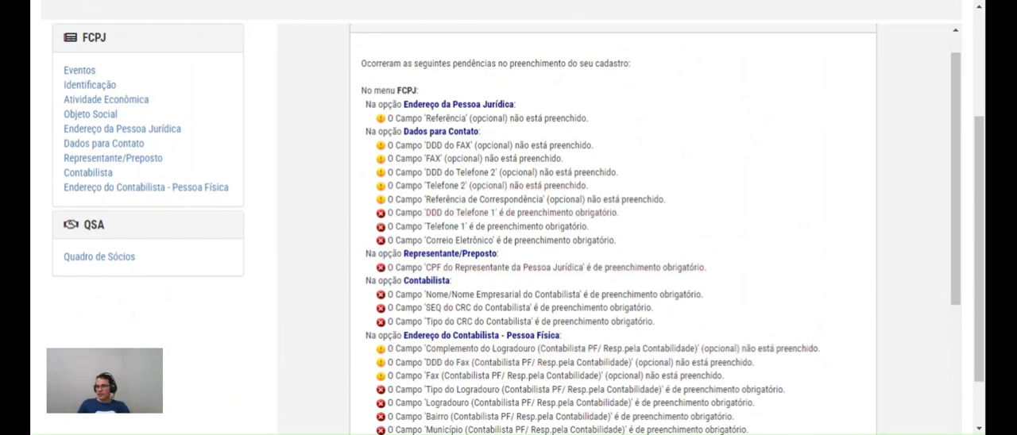
scroll(352, 129, "down", 8)
scroll(365, 221, "up", 6)
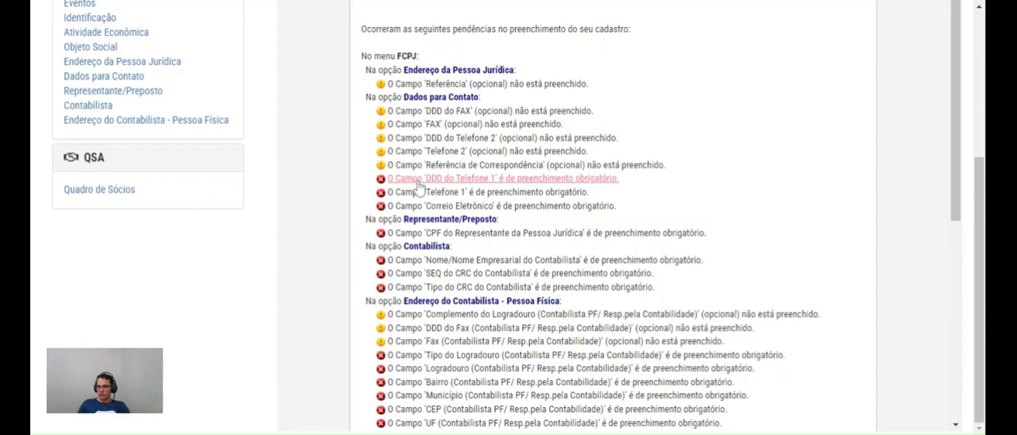
scroll(419, 185, "up", 5)
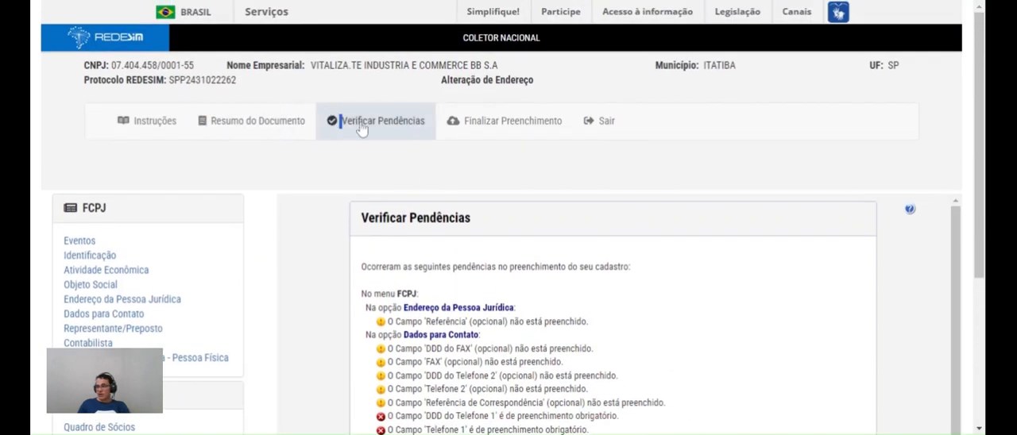
Open the Resumo do Documento, review it through to the Endereço do Sócio section, and request its printout
left_click(274, 132)
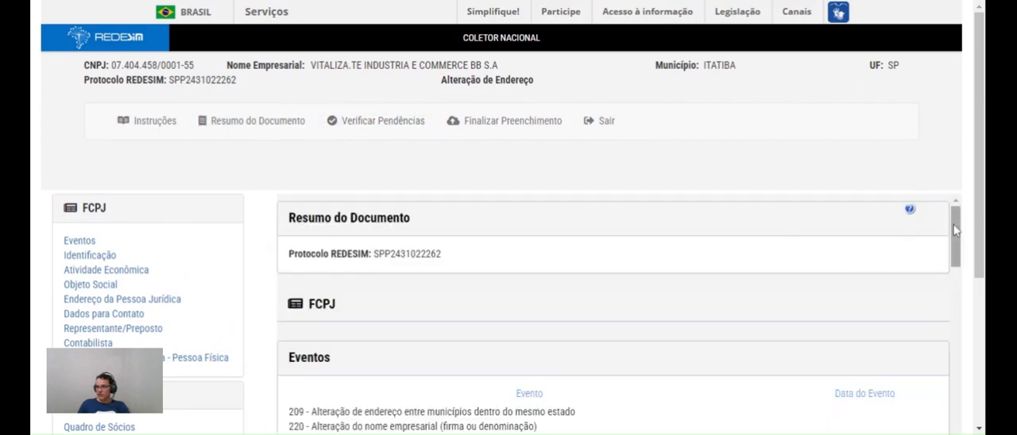
scroll(953, 222, "down", 1)
left_click_drag(957, 190, 967, 370)
scroll(971, 397, "down", 2)
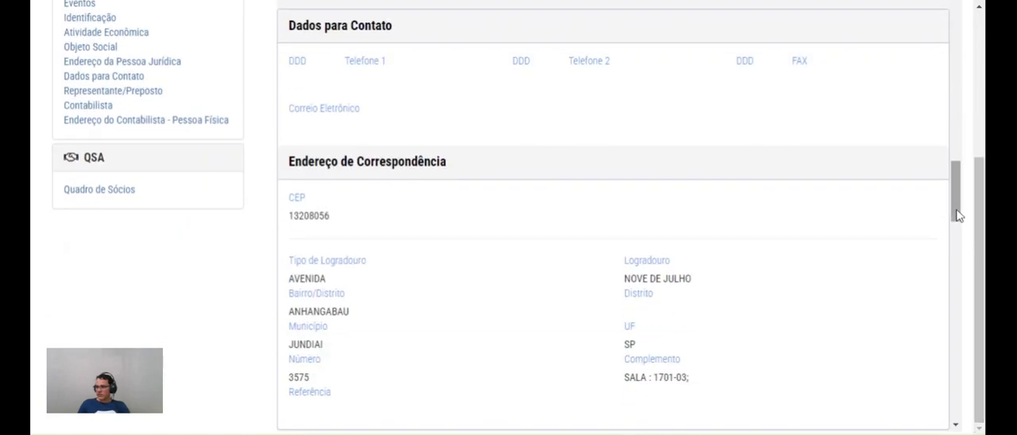
left_click_drag(959, 213, 958, 393)
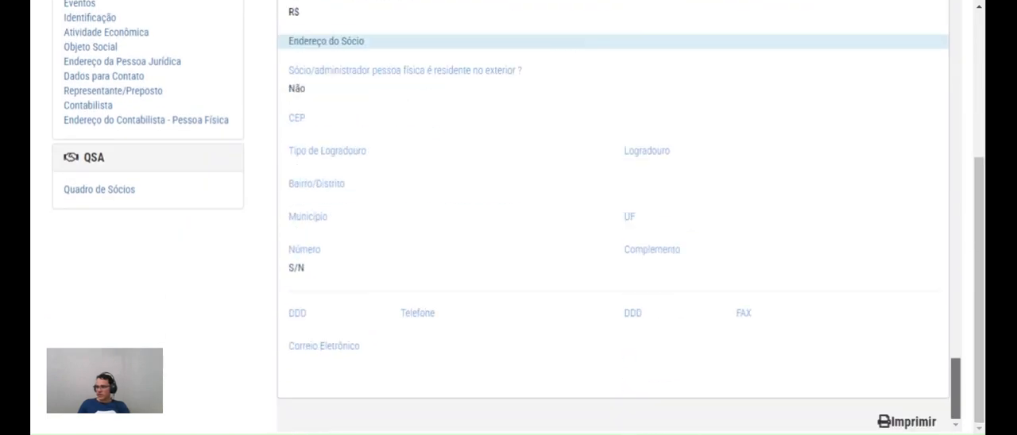
left_click(911, 422)
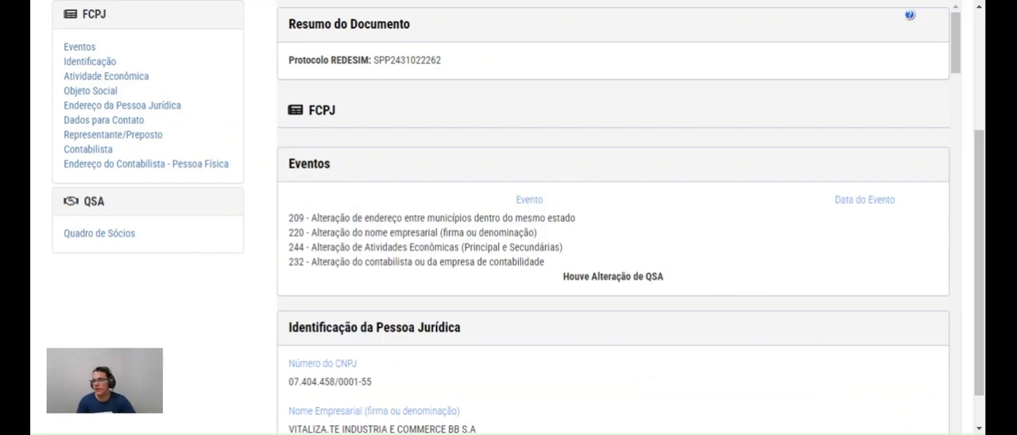
Check the Protocolo REDESIM number and heading at the beginning of the Resumo do Documento, highlighting them
scroll(469, 121, "up", 3)
mouse_move(295, 254)
left_mouse_down()
mouse_move(417, 249)
mouse_move(282, 259)
left_mouse_up()
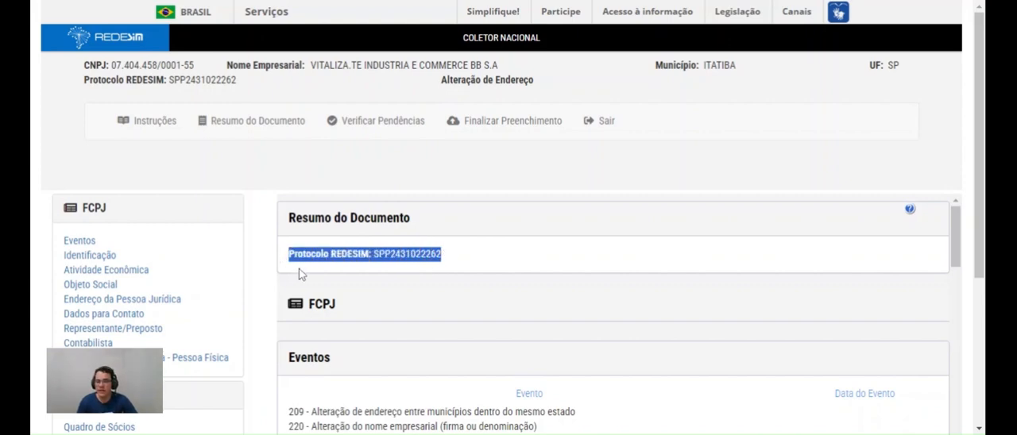
left_click(401, 270)
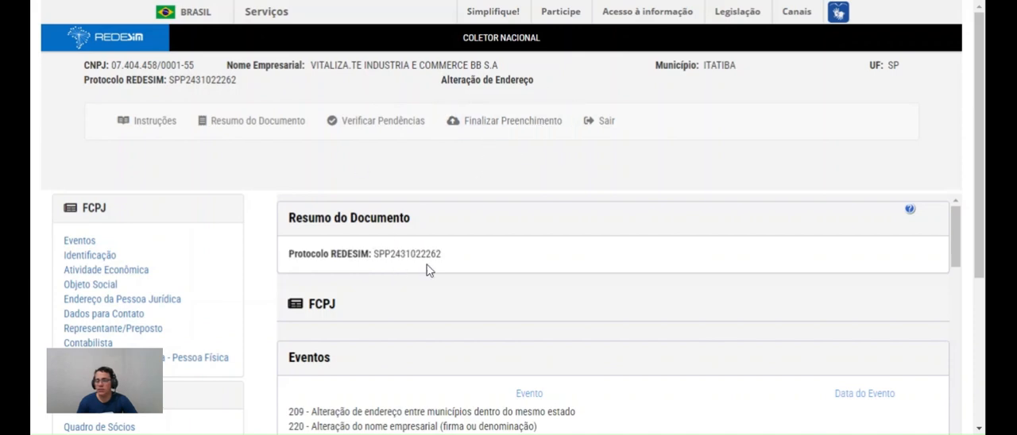
double_click(381, 254)
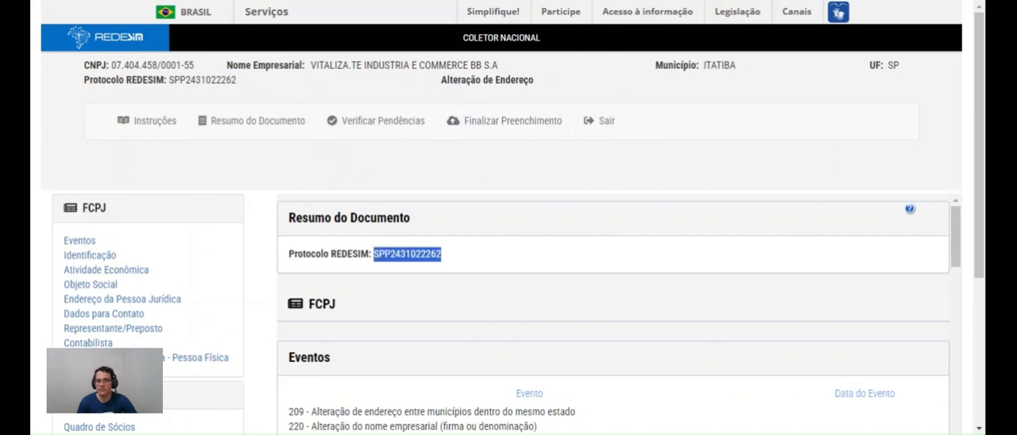
left_click_drag(288, 254, 492, 262)
left_click(453, 262)
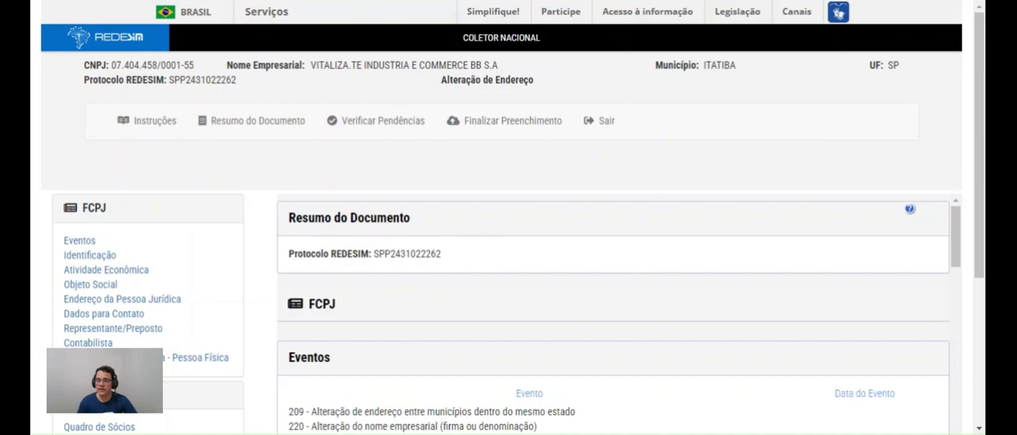
left_click_drag(289, 217, 377, 218)
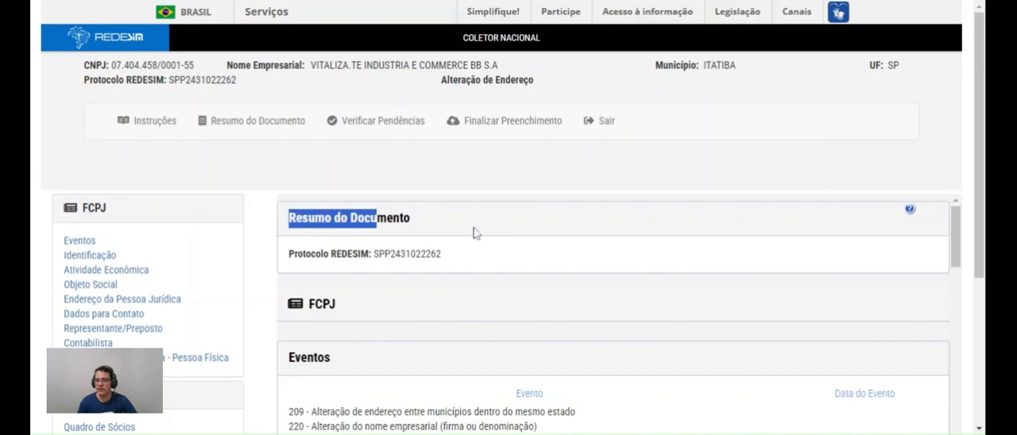
Read through the summary's Atividade Econômica section with its CNAE codes and the Objeto Social description
scroll(476, 235, "down", 5)
scroll(477, 250, "down", 3)
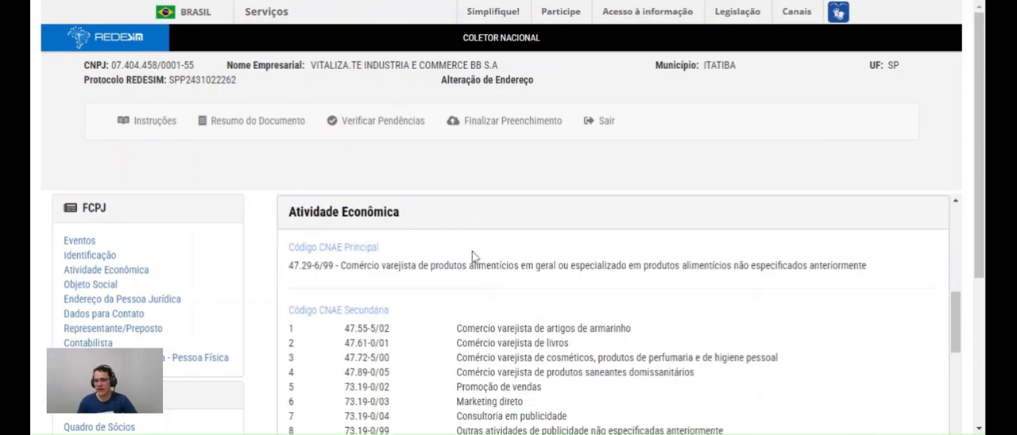
scroll(472, 255, "down", 3)
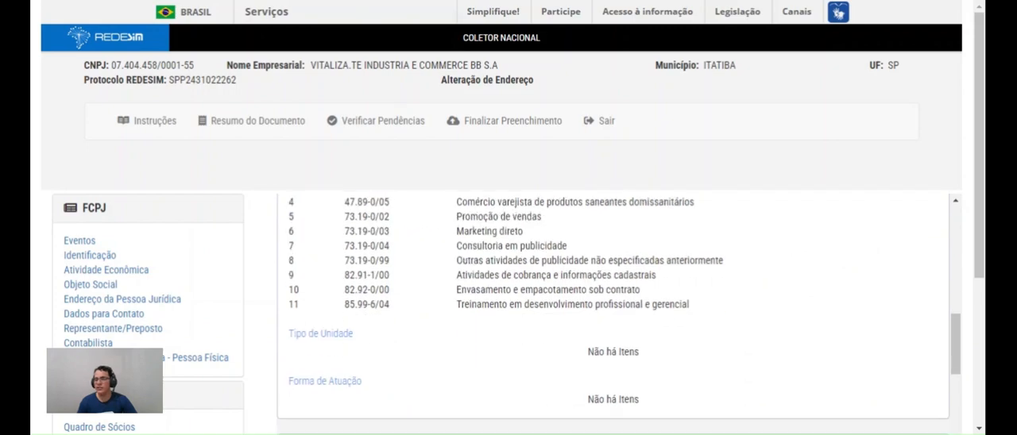
scroll(429, 205, "down", 2)
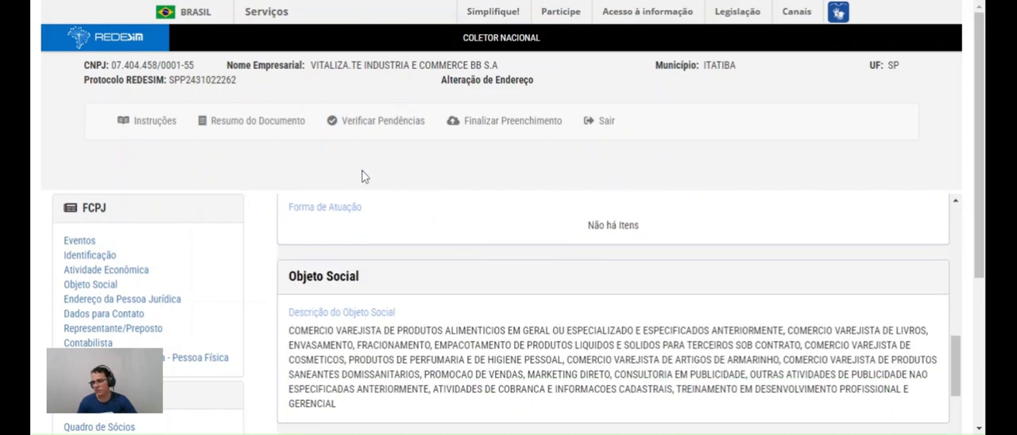
Try to finalize the form with Finalizar Preenchimento and review the pending FCPJ and QSA items
left_click(494, 135)
scroll(556, 279, "down", 2)
scroll(481, 198, "down", 3)
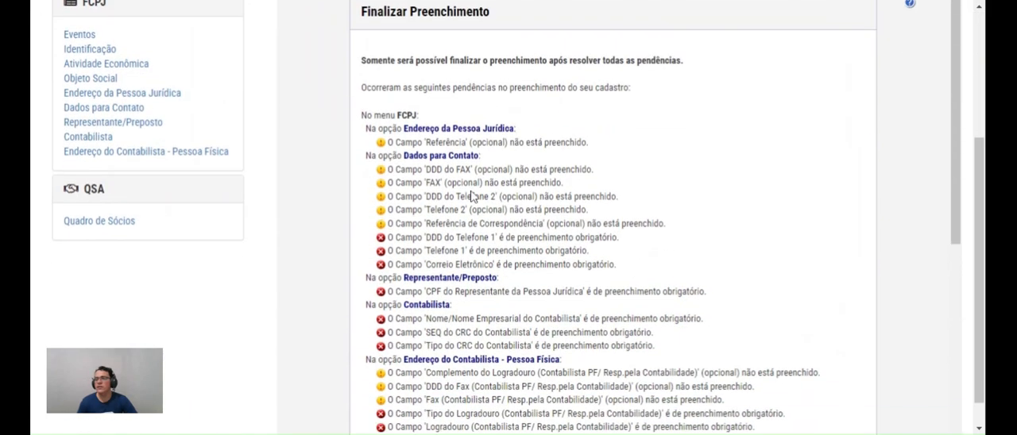
scroll(439, 214, "down", 5)
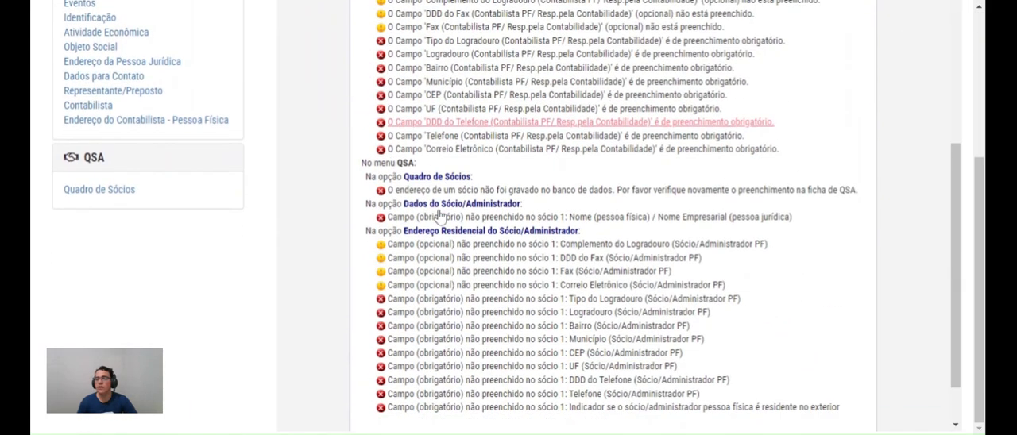
scroll(441, 216, "up", 5)
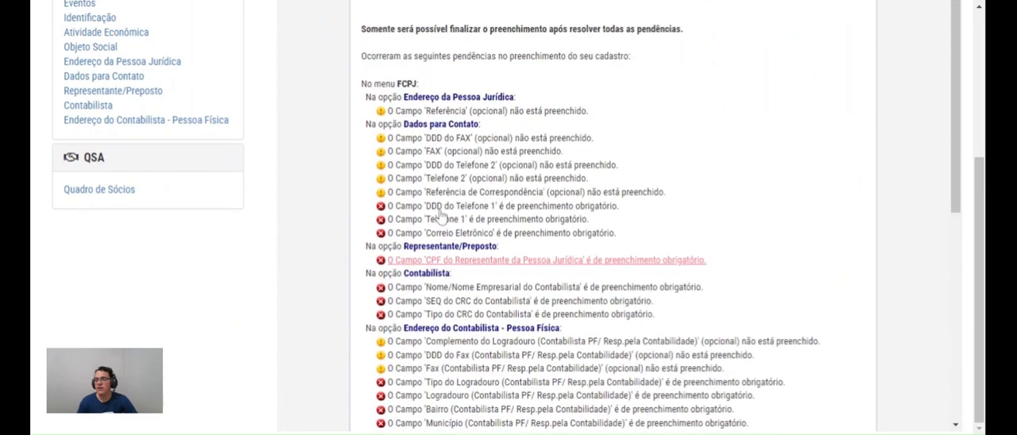
scroll(453, 159, "up", 3)
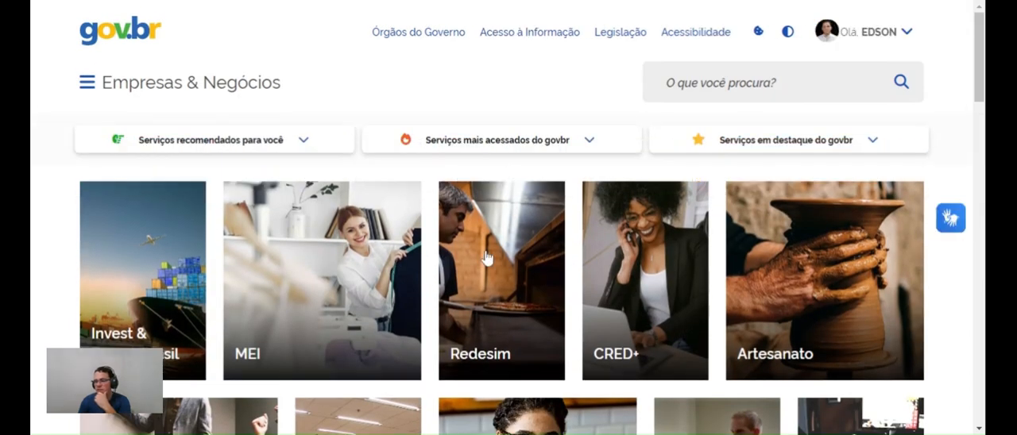
Open the Redesim page from the Empresas & Negócios portal and go to the Acompanhar Protocolo query
left_click(486, 297)
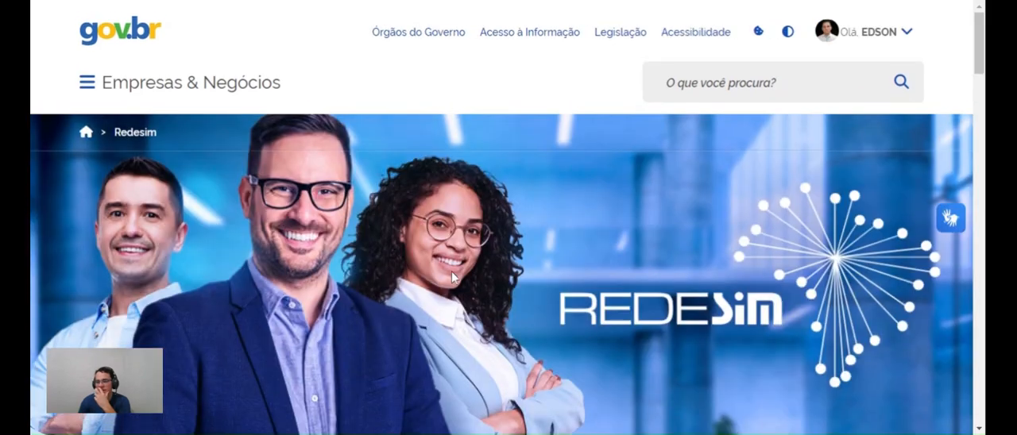
scroll(451, 271, "down", 10)
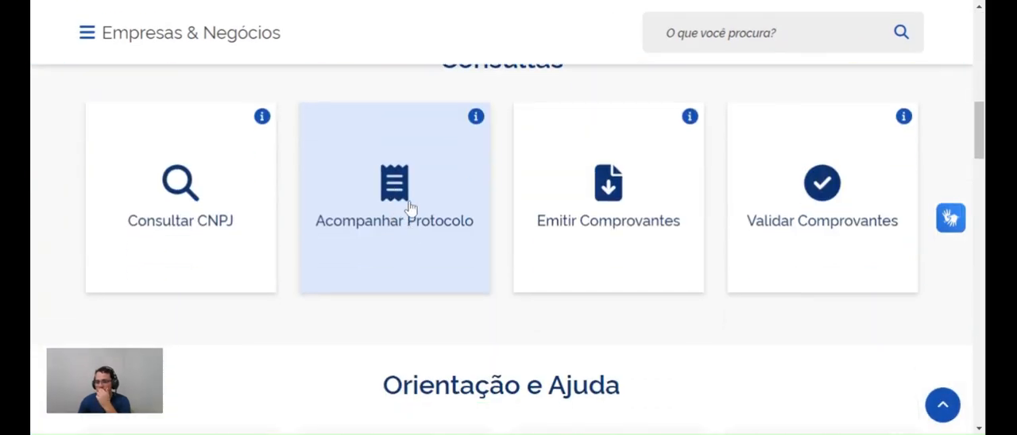
left_click(410, 207)
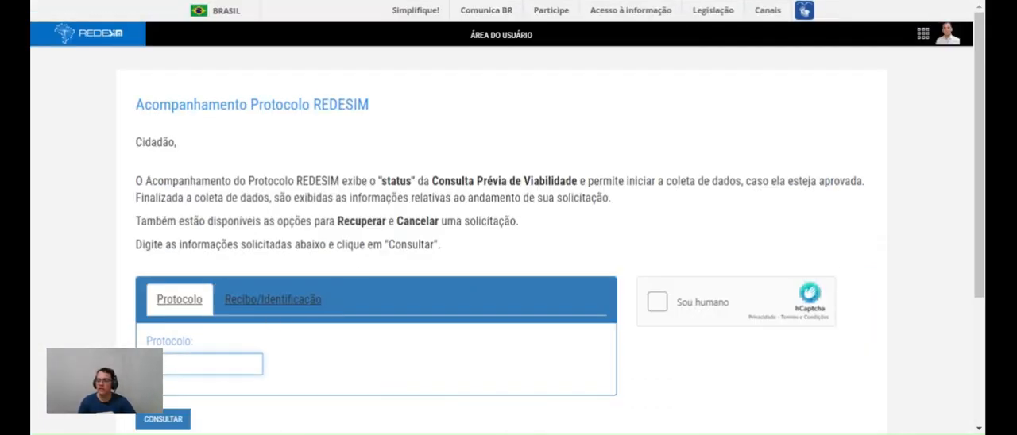
Complete the human verification, enter the Redesim protocol number of the existing request and run the query
key("ctrl+v")
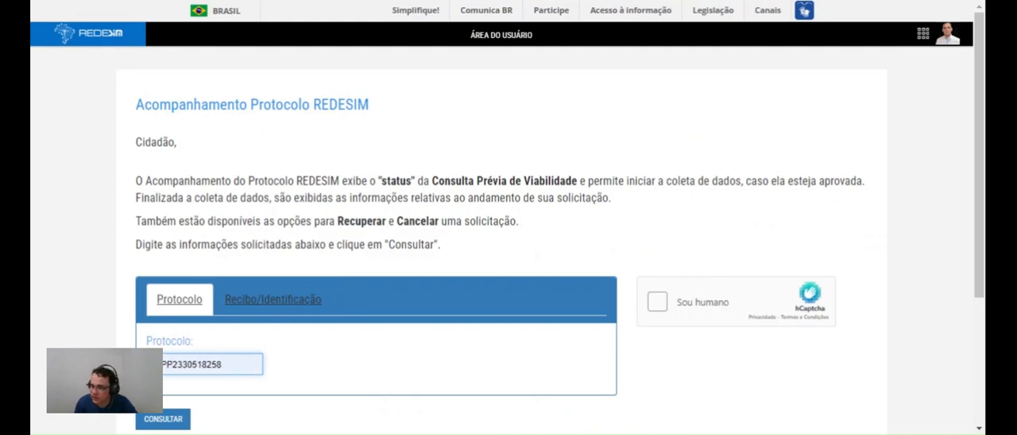
left_click(657, 302)
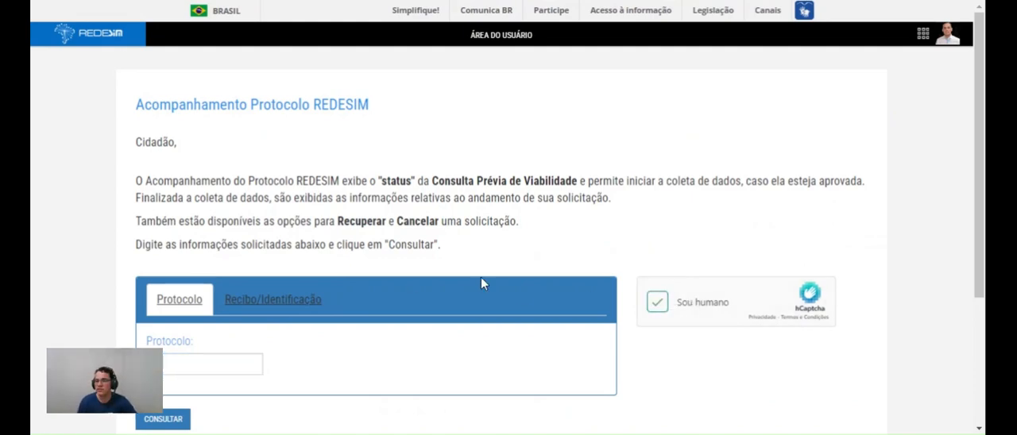
left_click(209, 358)
key("ctrl+v")
key("Down")
key("Down")
left_click(163, 419)
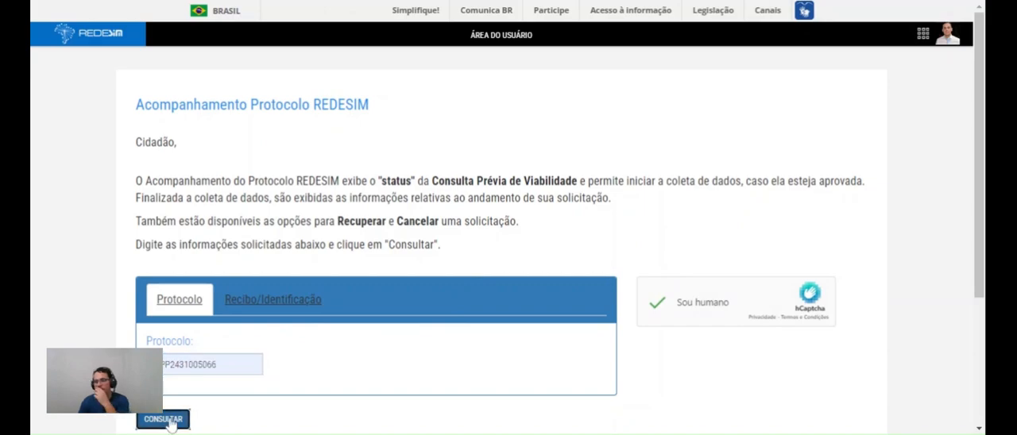
Review the request's status history, then open the Protocolo de Transmissão do CNPJ page and read its observations
scroll(489, 155, "down", 2)
scroll(489, 154, "down", 10)
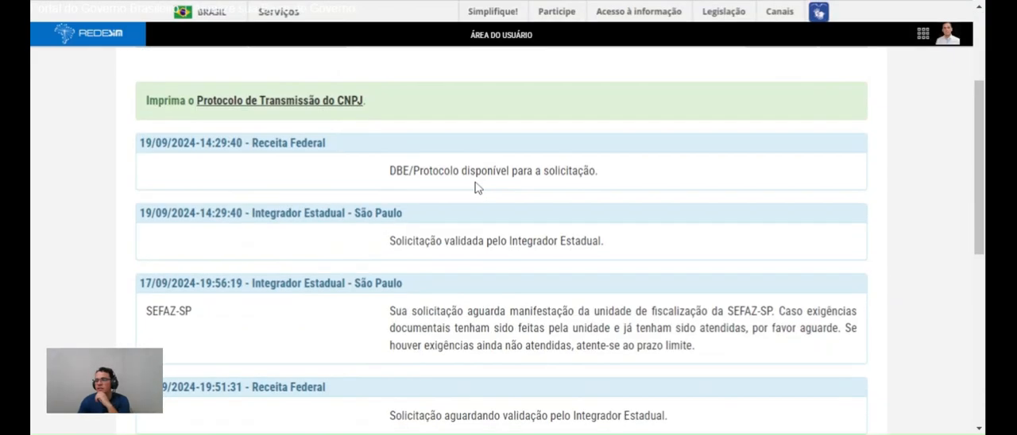
scroll(461, 235, "up", 10)
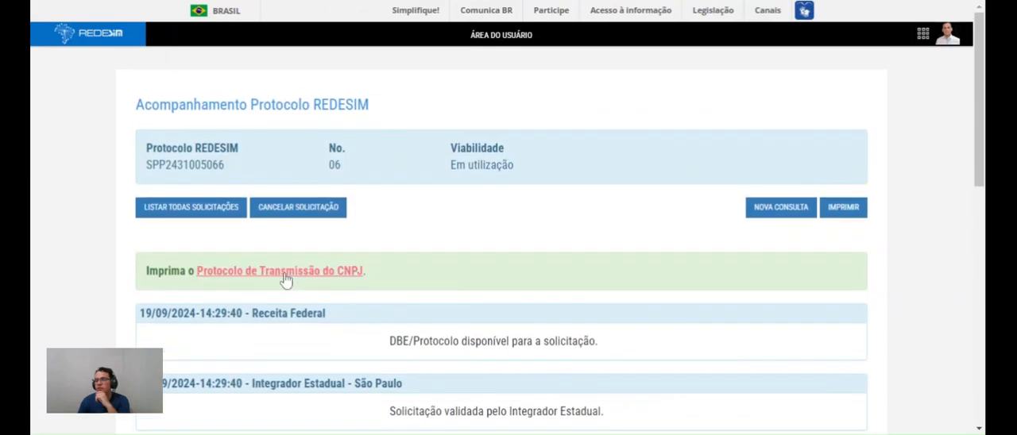
left_click(266, 280)
scroll(331, 220, "down", 2)
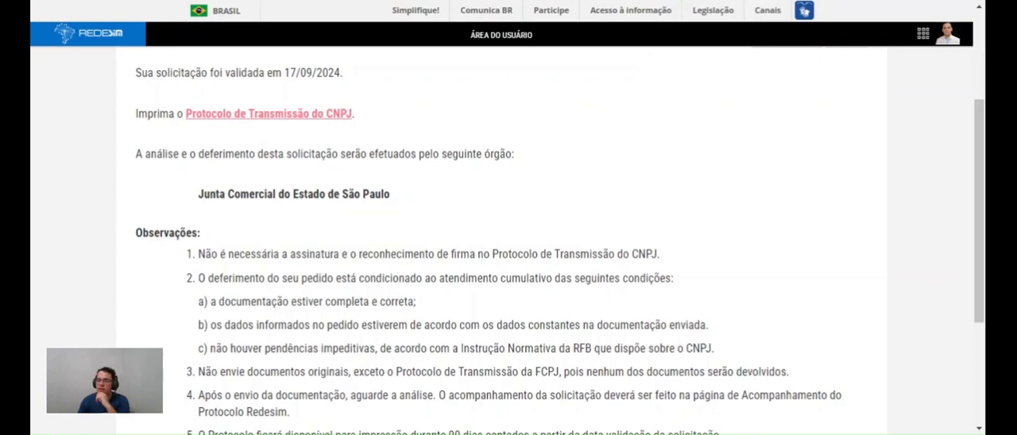
scroll(344, 139, "up", 3)
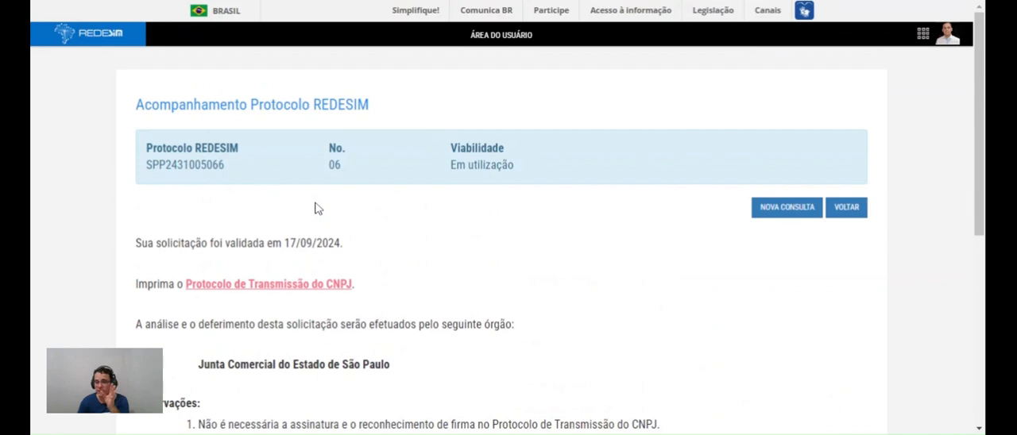